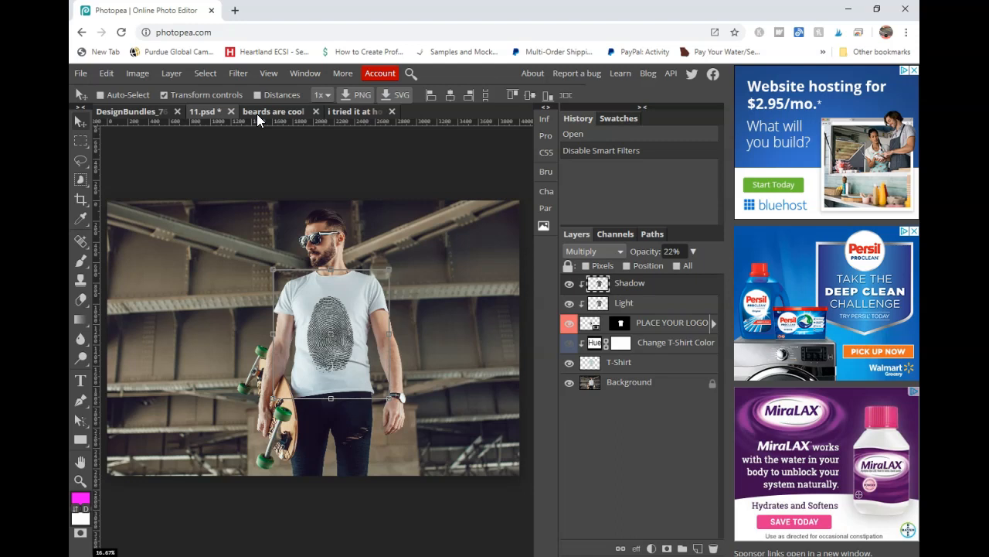
Look through the open wood sign and T-shirt mockups and the two designs, beards are cool and i tried it at home.
{"action": "left_click", "coordinate": [257, 114]}
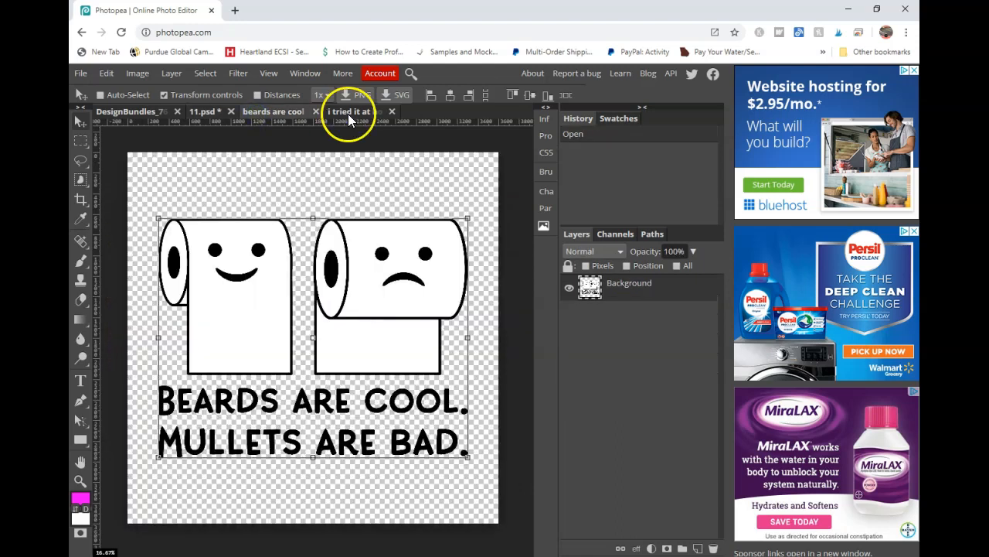
{"action": "left_click", "coordinate": [129, 116]}
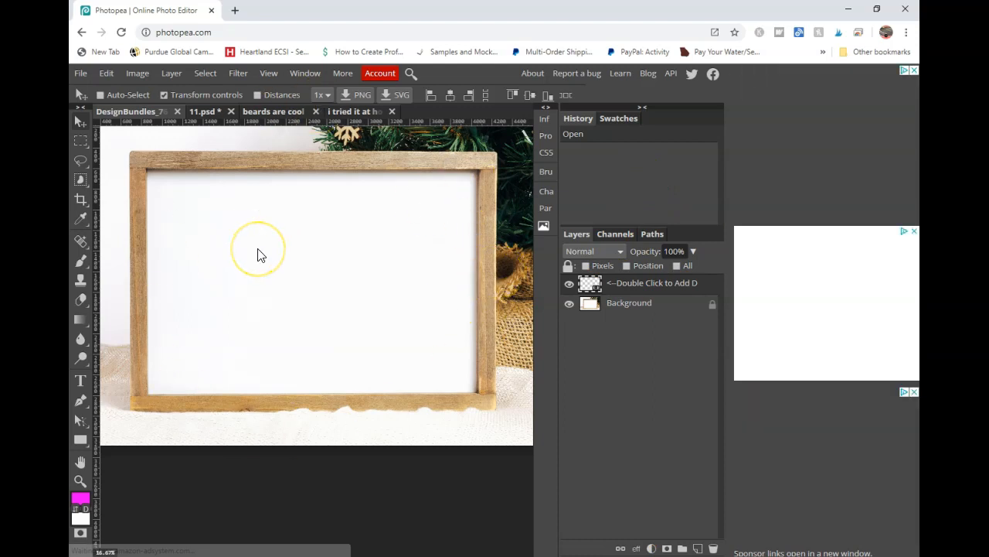
{"action": "left_click", "coordinate": [215, 112]}
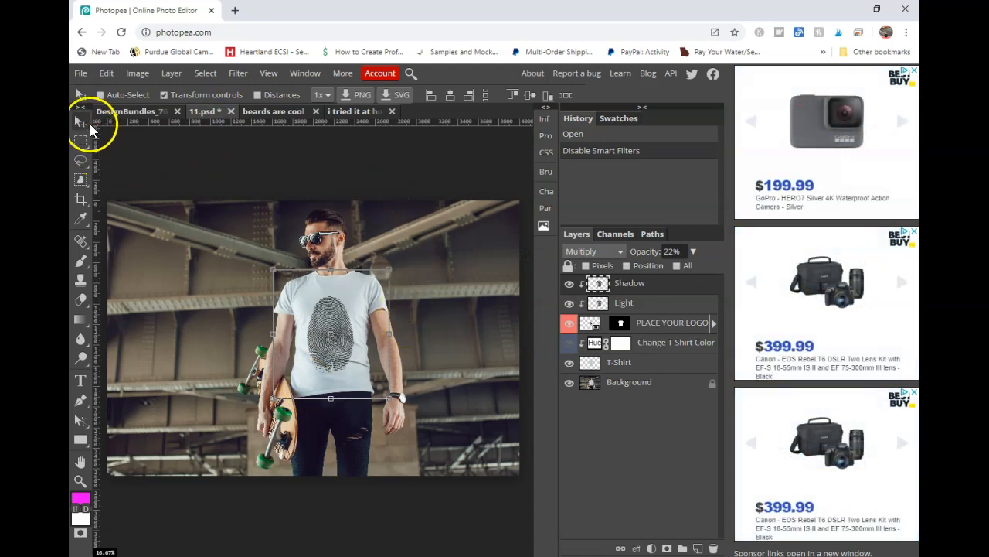
{"action": "left_click", "coordinate": [132, 112]}
{"action": "left_click", "coordinate": [344, 253]}
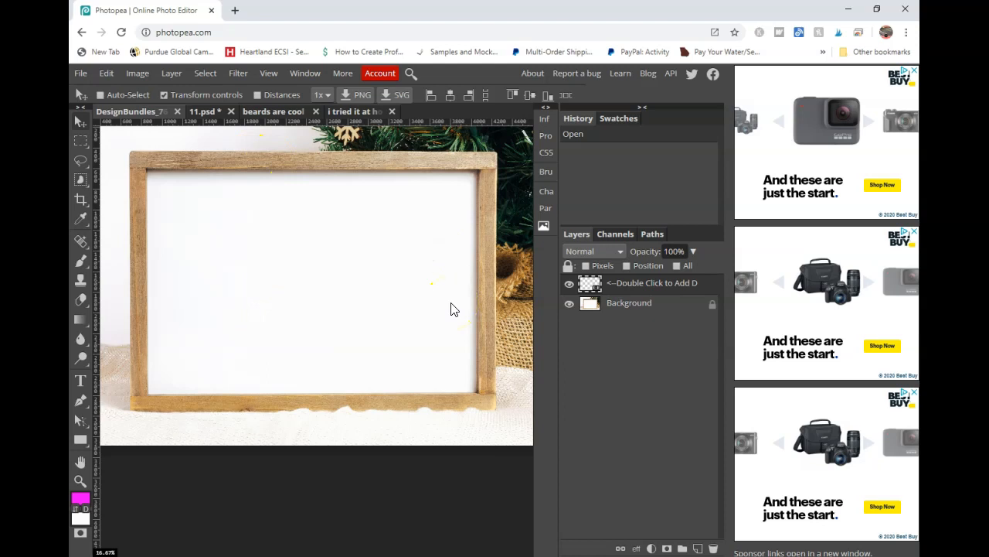
{"action": "left_click", "coordinate": [216, 110]}
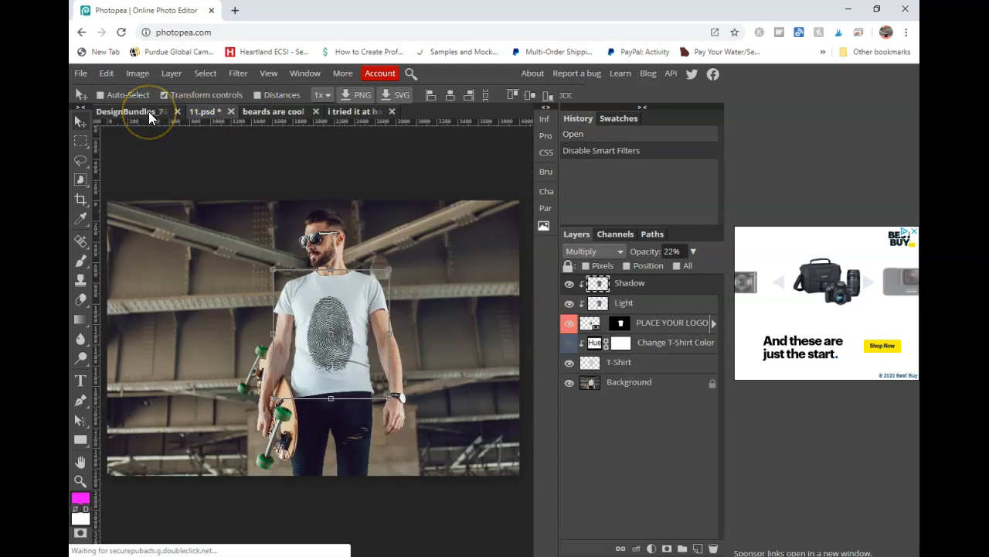
{"action": "left_click", "coordinate": [148, 112]}
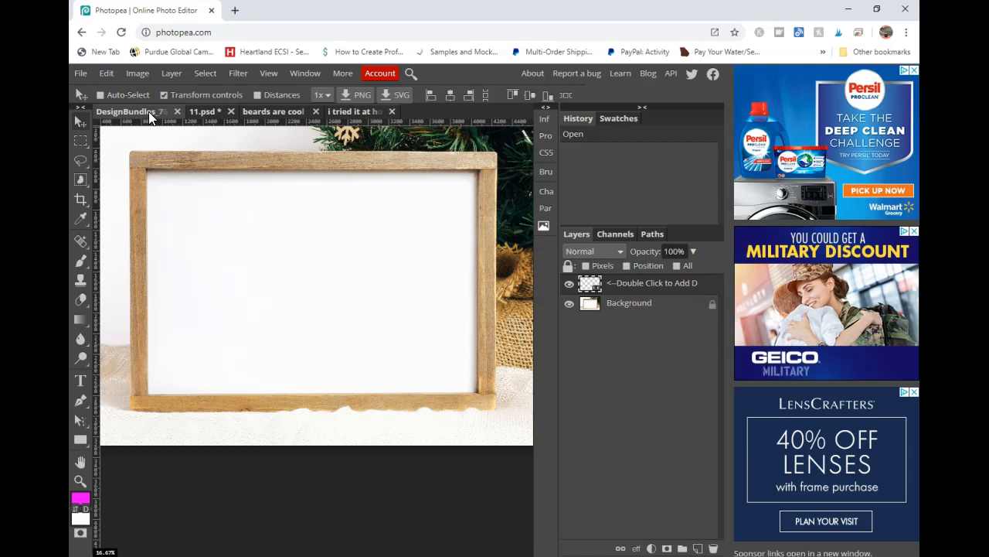
{"action": "left_click", "coordinate": [263, 114]}
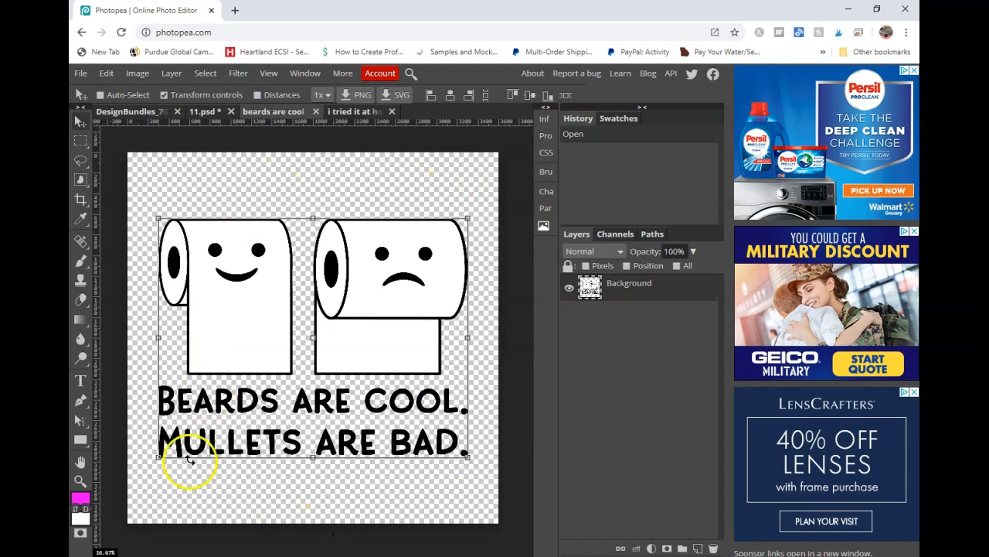
{"action": "left_click", "coordinate": [346, 112]}
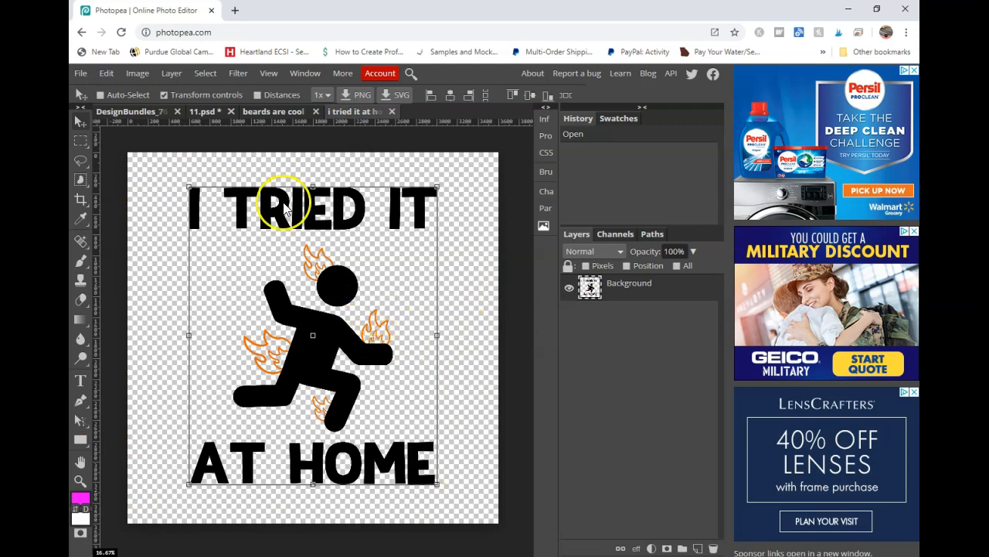
{"action": "left_click", "coordinate": [264, 112]}
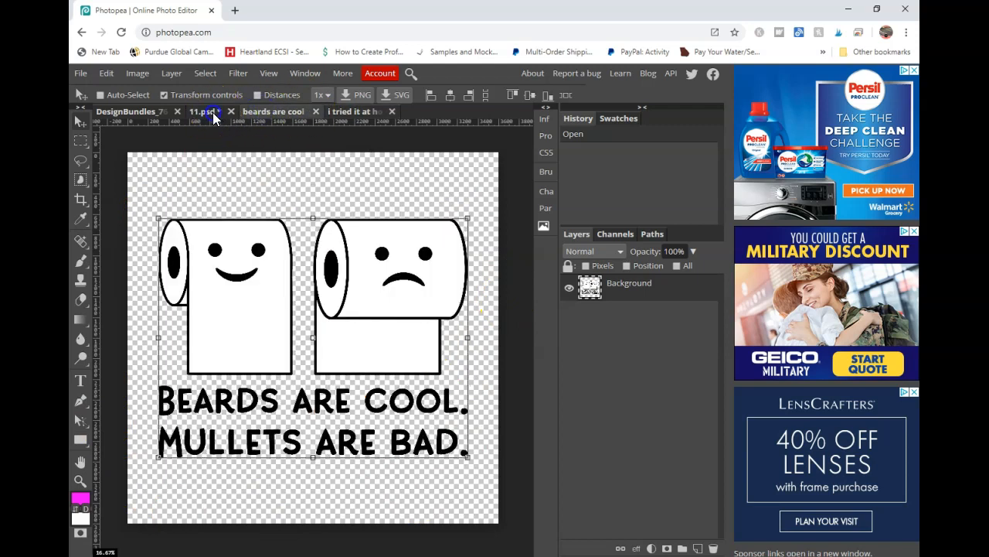
{"action": "left_click", "coordinate": [213, 112]}
In the wood sign mockup, check the layers' visibility and open the contents of the design smart object for editing.
{"action": "left_click", "coordinate": [144, 116]}
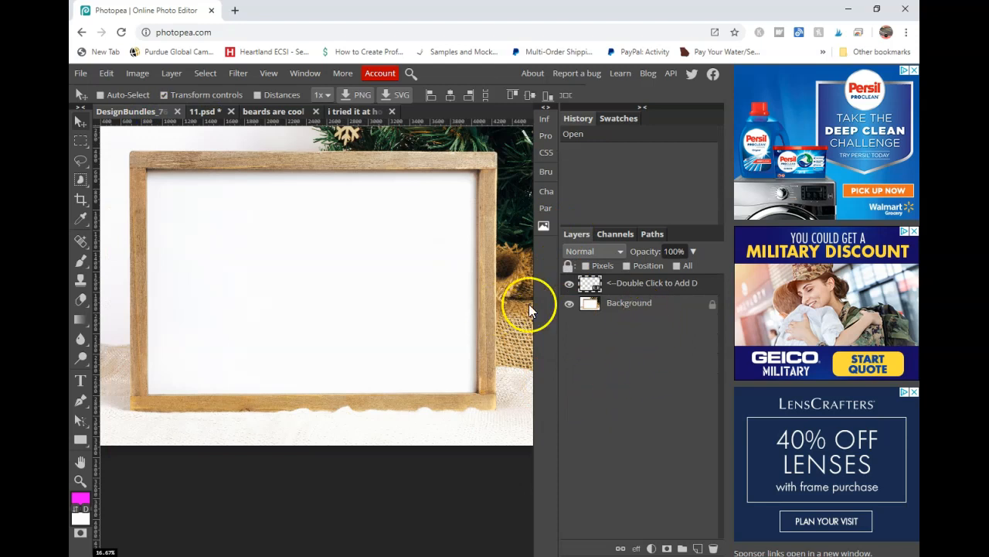
{"action": "left_click", "coordinate": [568, 304]}
{"action": "left_click", "coordinate": [568, 304]}
{"action": "left_click", "coordinate": [566, 286]}
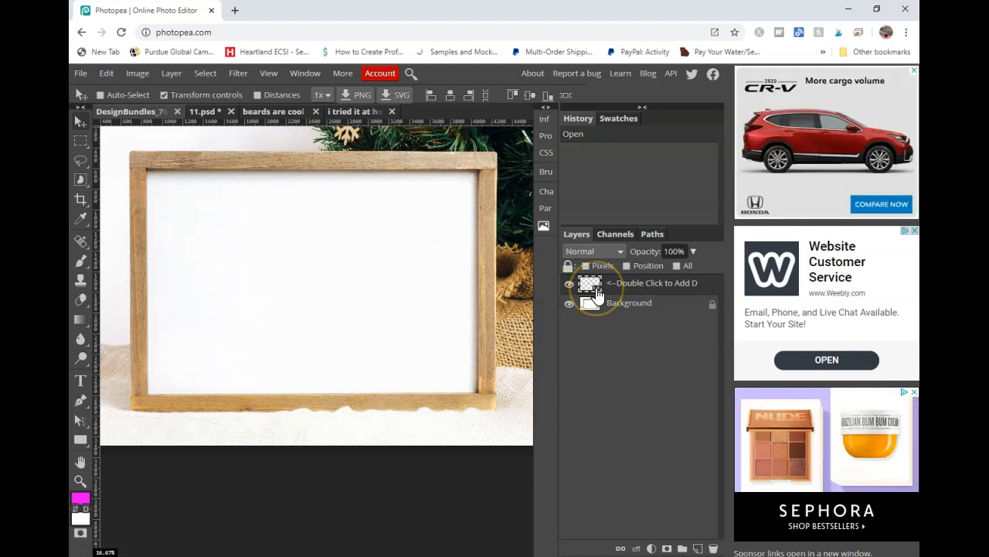
{"action": "double_click", "coordinate": [596, 291]}
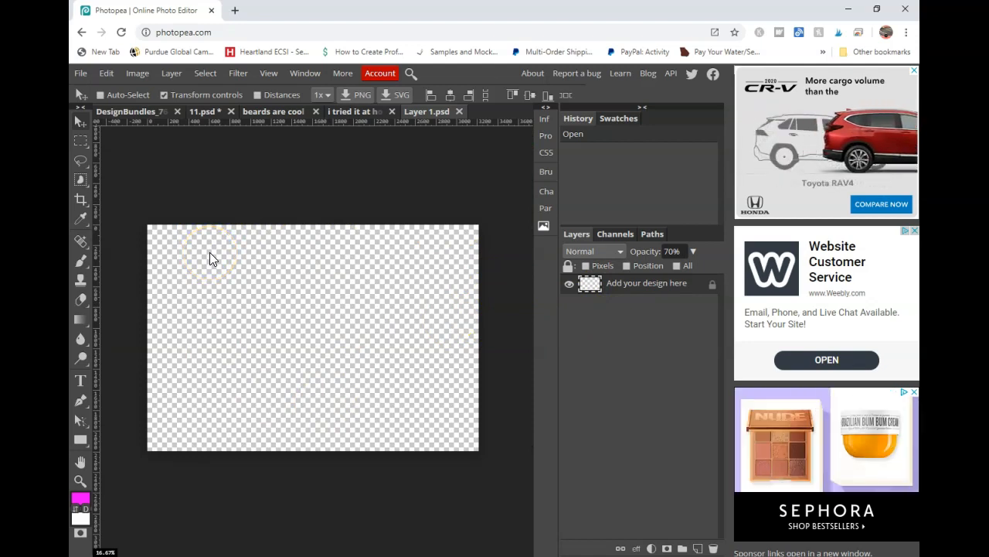
Check the pixel width and height of the smart object's canvas in Image Size, keeping the values.
{"action": "left_click", "coordinate": [136, 73]}
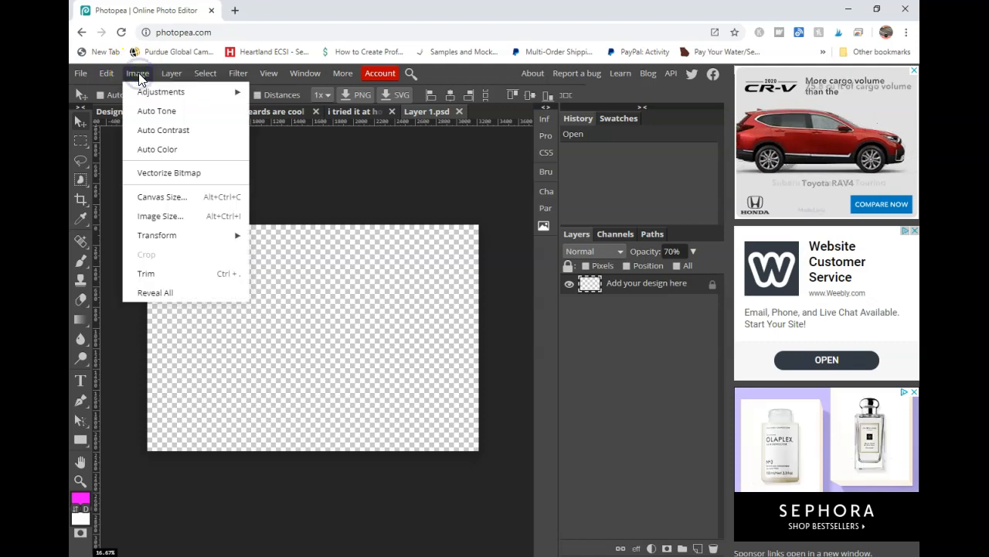
{"action": "left_click", "coordinate": [208, 225]}
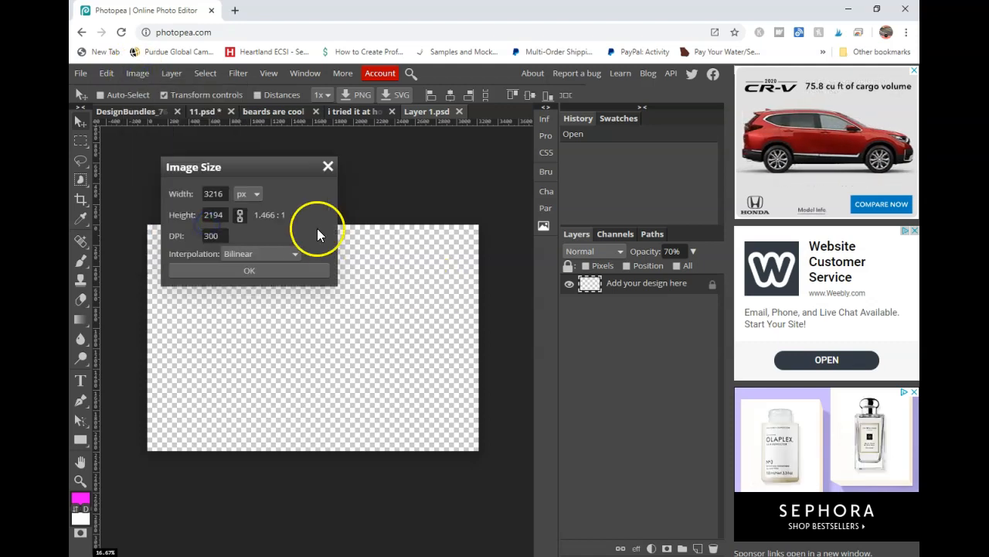
{"action": "double_click", "coordinate": [226, 193]}
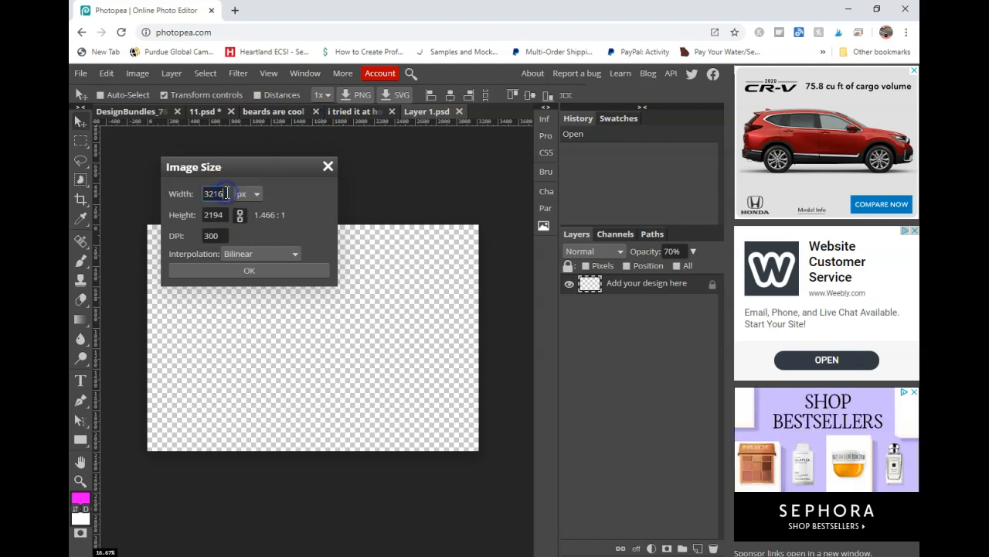
{"action": "left_click", "coordinate": [247, 270]}
Resize the beards are cool design to 3000 px wide with linked proportions.
{"action": "left_click", "coordinate": [272, 113]}
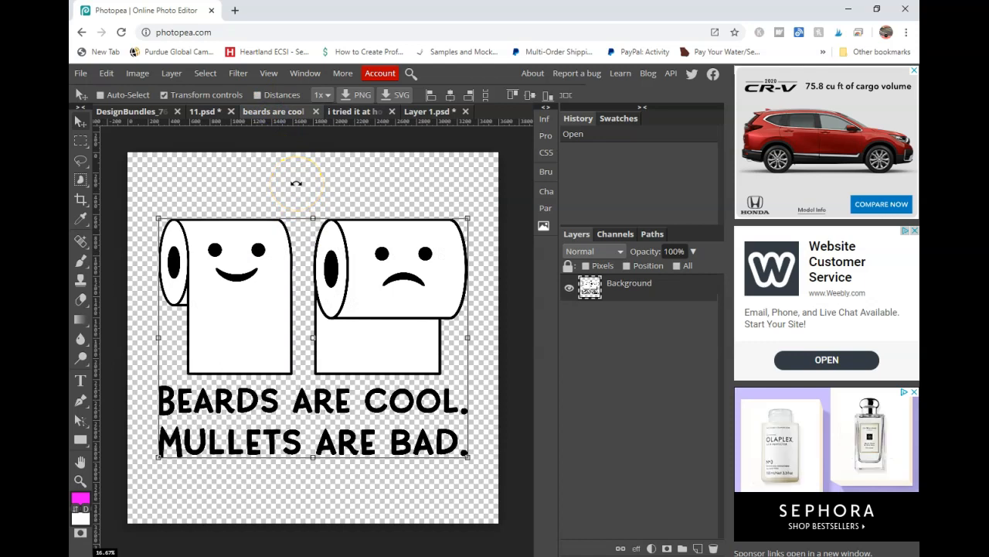
{"action": "key", "text": "ctrl+alt+i"}
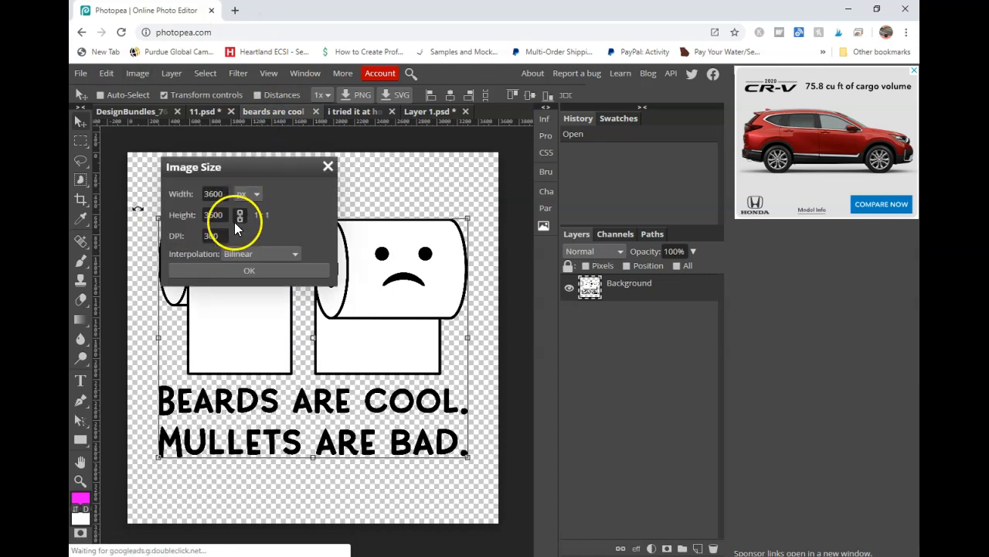
{"action": "double_click", "coordinate": [214, 195]}
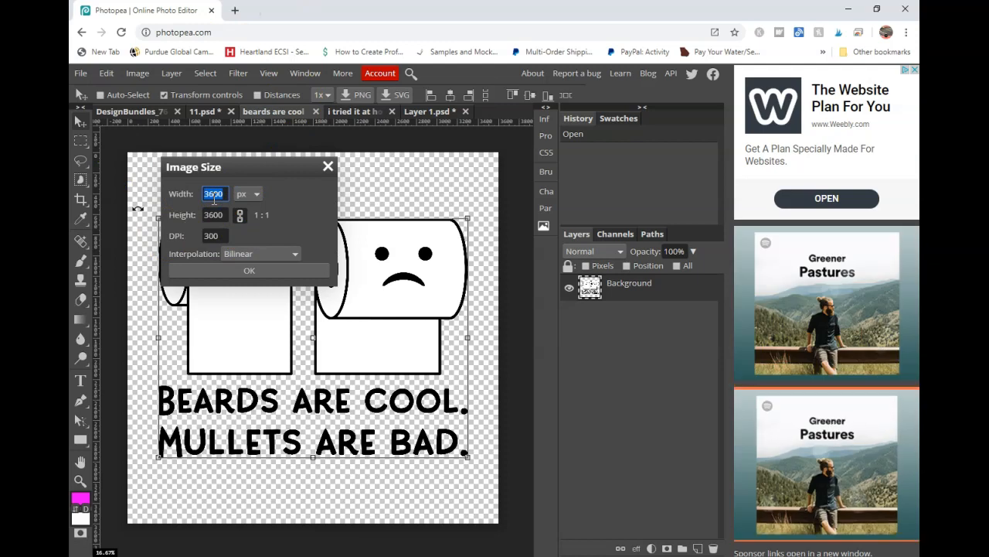
{"action": "type", "text": "300"}
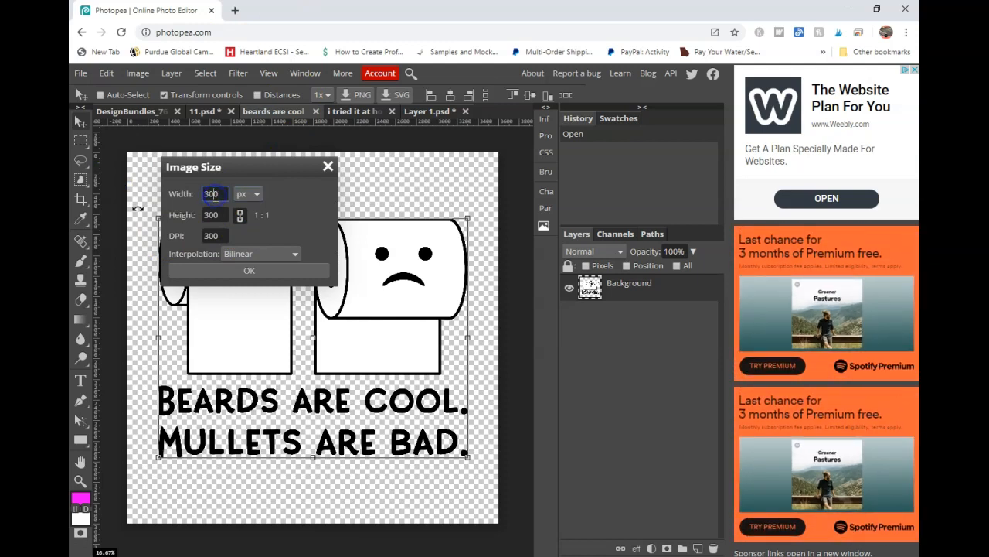
{"action": "left_click", "coordinate": [221, 272]}
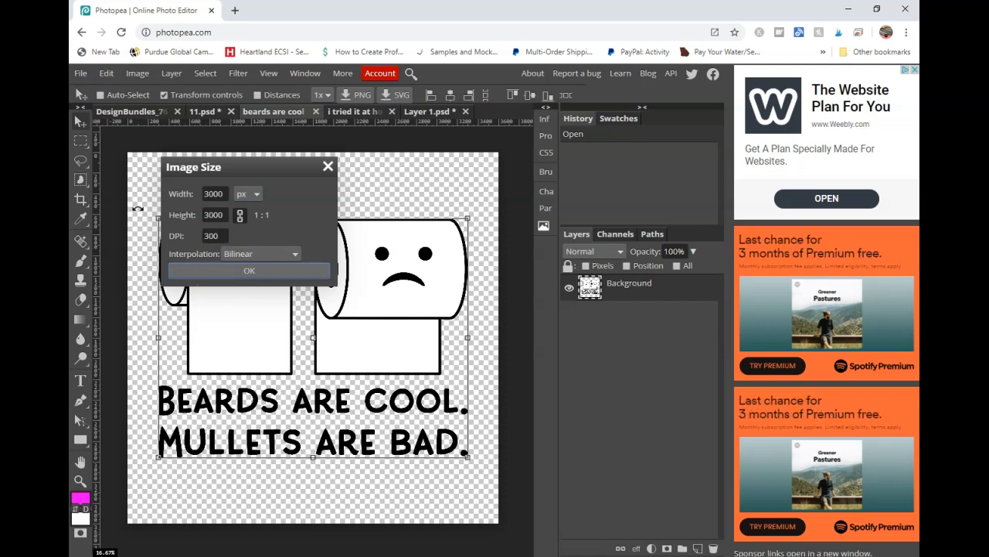
{"action": "left_click", "coordinate": [239, 317]}
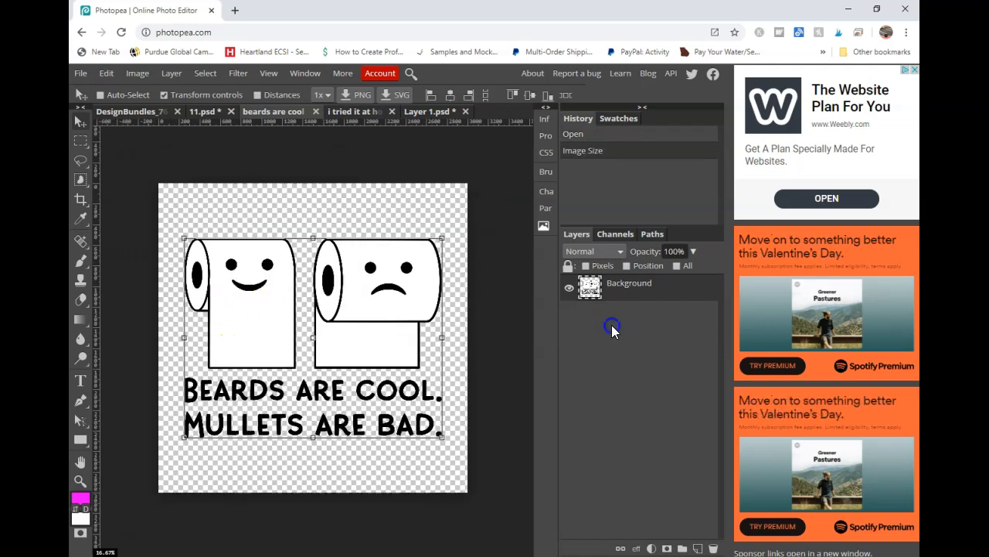
Duplicate the beards are cool design's Background layer into Layer 1.psd.
{"action": "left_click", "coordinate": [590, 291]}
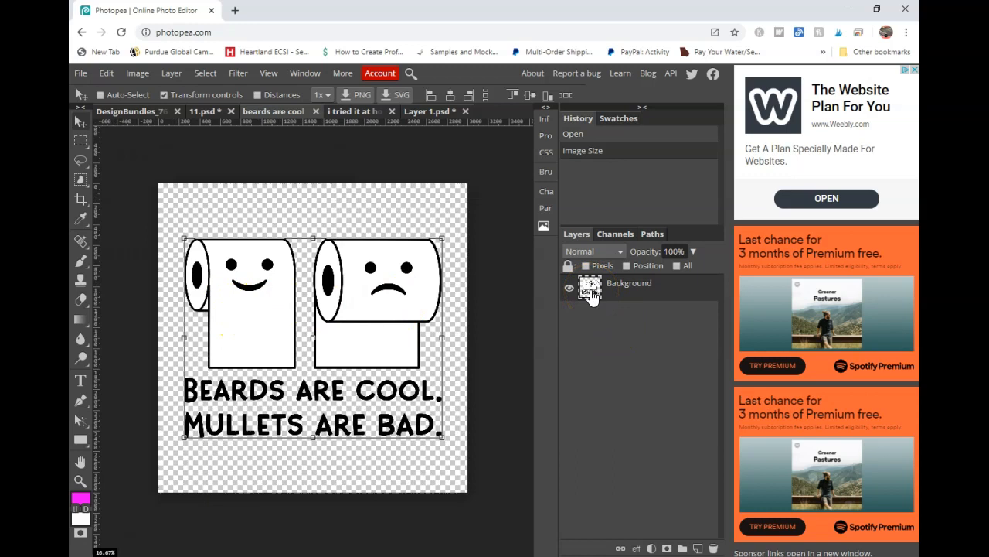
{"action": "right_click", "coordinate": [590, 292]}
{"action": "left_click", "coordinate": [609, 266]}
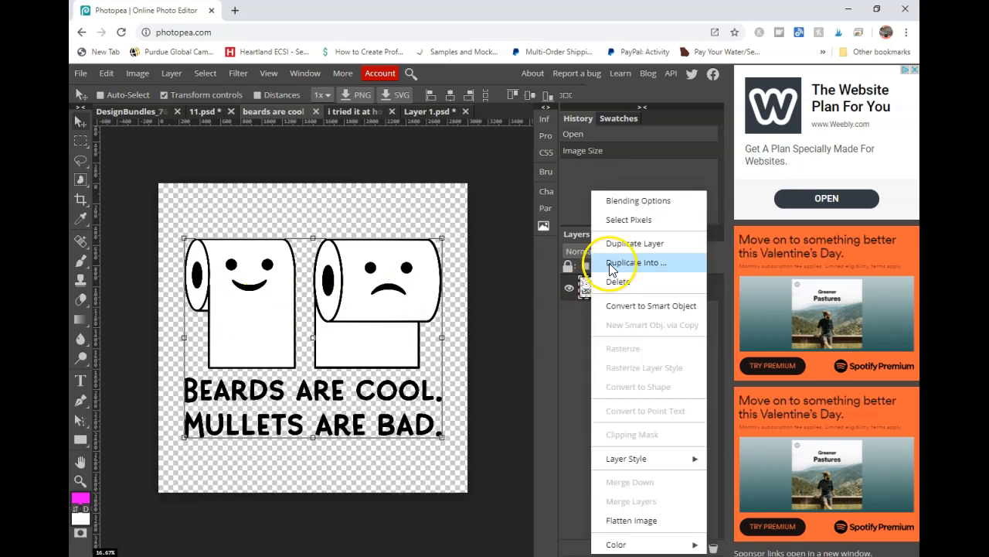
{"action": "left_click", "coordinate": [685, 265]}
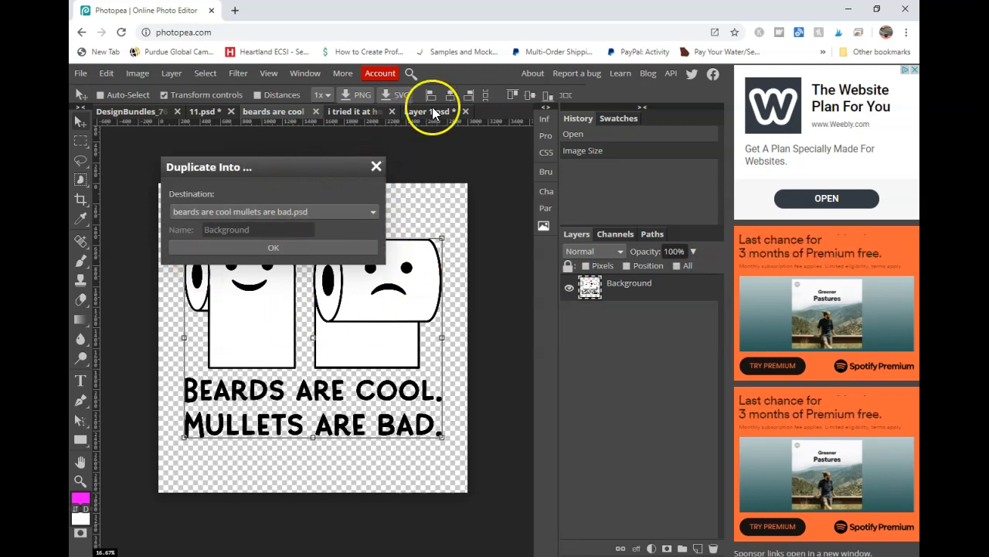
{"action": "left_click", "coordinate": [353, 213]}
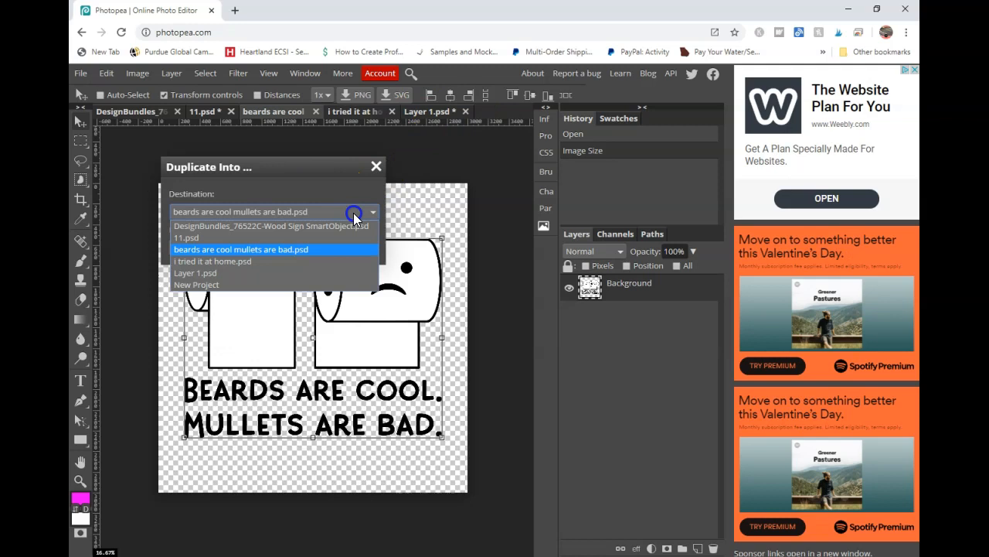
{"action": "left_click", "coordinate": [227, 273]}
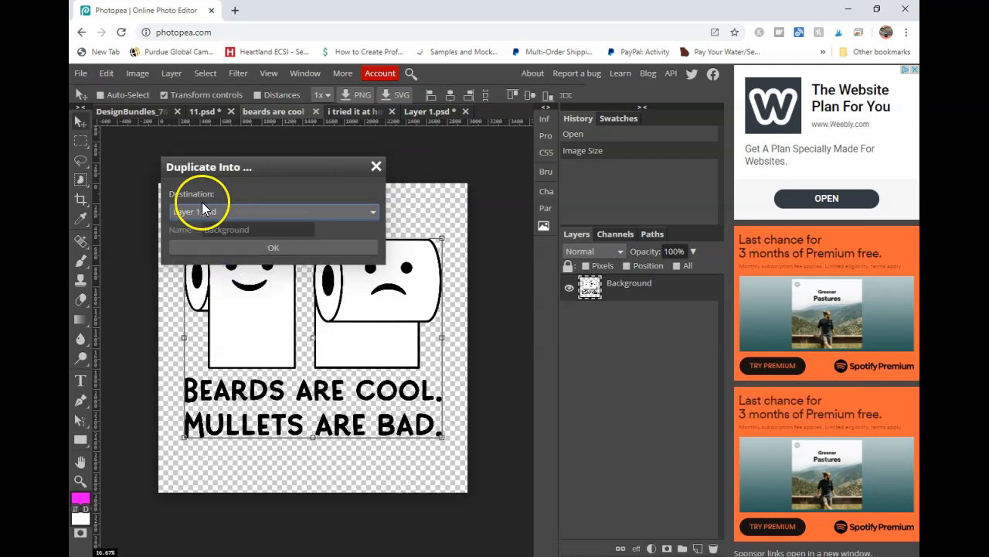
{"action": "left_click", "coordinate": [290, 246]}
In Layer 1.psd, move the duplicated design up to the centre of the canvas so all its text fits.
{"action": "left_click", "coordinate": [425, 111]}
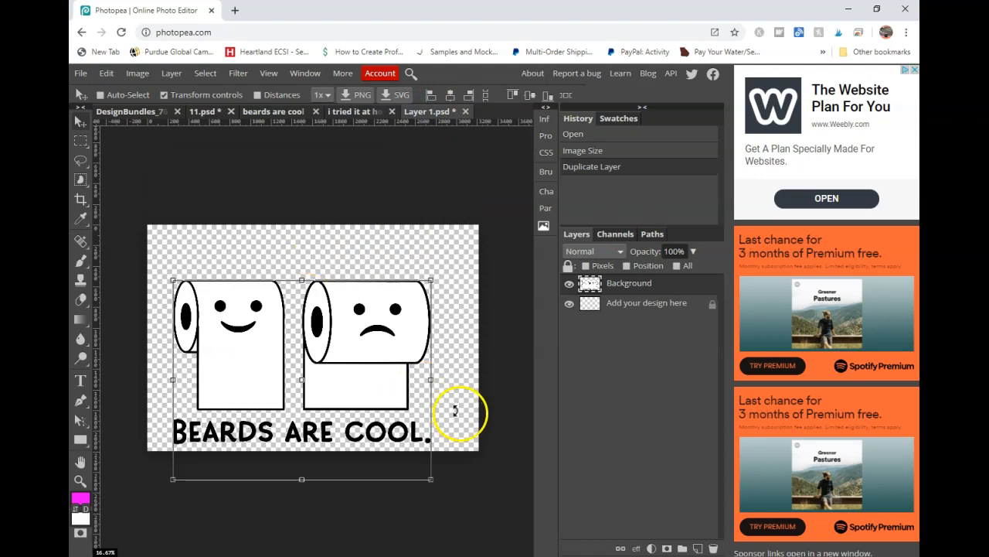
{"action": "left_click", "coordinate": [511, 371]}
{"action": "left_click_drag", "start_coordinate": [511, 371], "coordinate": [501, 337]}
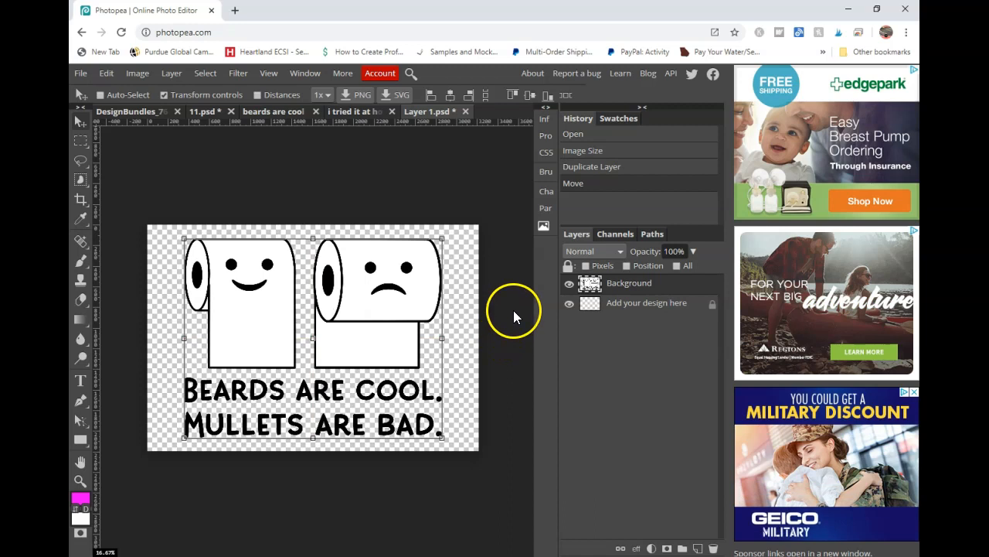
Save the smart object and return to the wood sign mockup.
{"action": "left_click", "coordinate": [80, 74]}
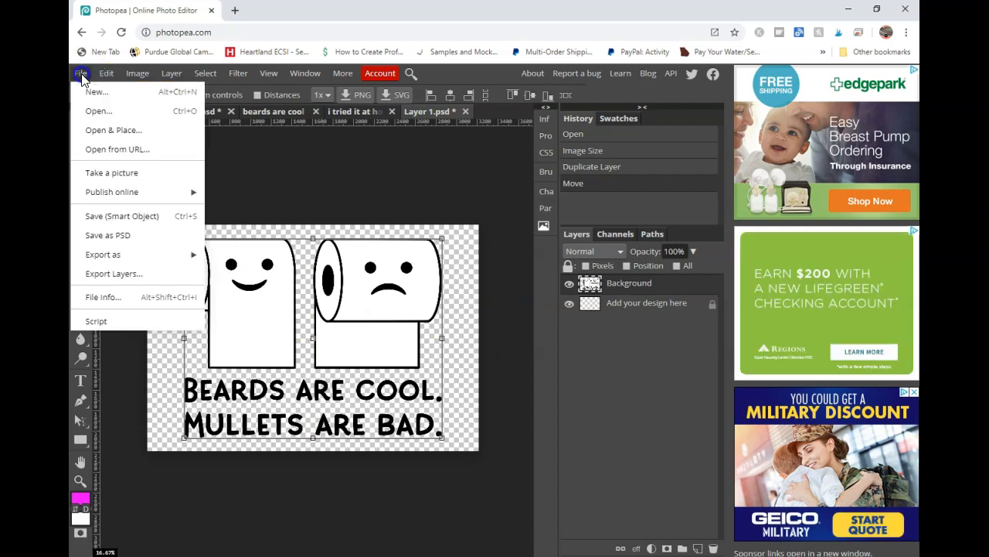
{"action": "left_click", "coordinate": [126, 221]}
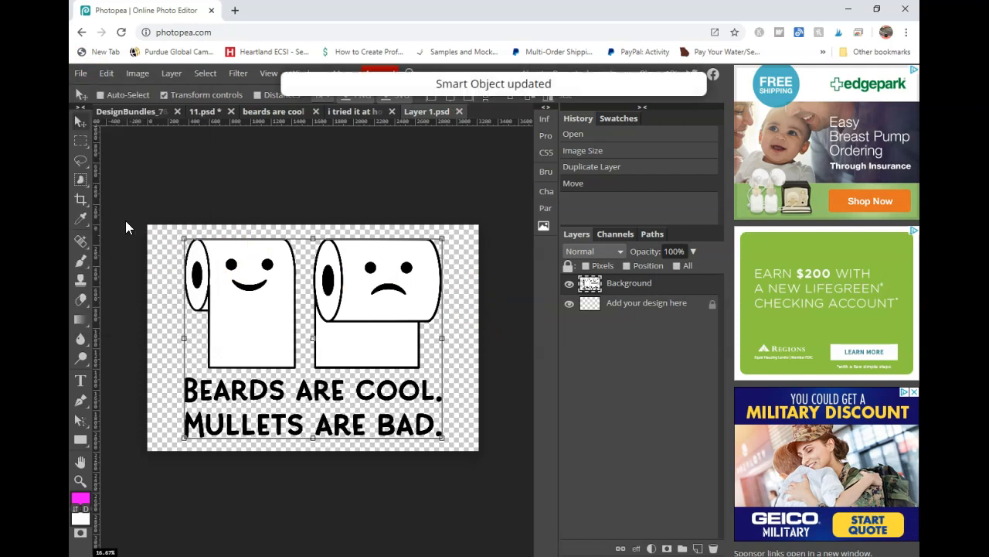
{"action": "left_click", "coordinate": [131, 113]}
{"action": "left_click", "coordinate": [438, 272]}
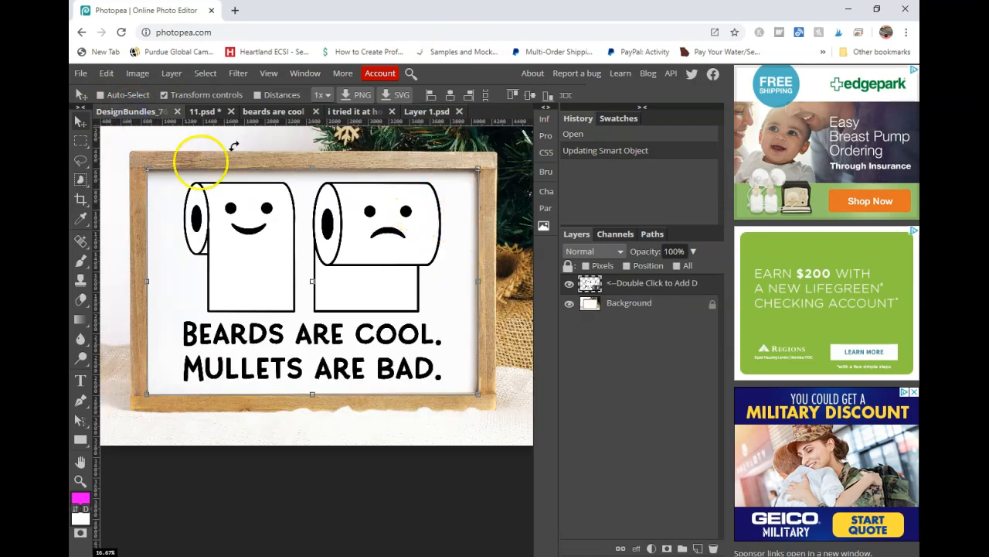
Hide and show the smart object layer to compare the wood sign with and without the design.
{"action": "left_click", "coordinate": [570, 283]}
{"action": "left_click", "coordinate": [569, 284]}
{"action": "left_click", "coordinate": [570, 283]}
{"action": "left_click", "coordinate": [569, 284]}
{"action": "left_click", "coordinate": [641, 372]}
{"action": "left_click", "coordinate": [405, 341]}
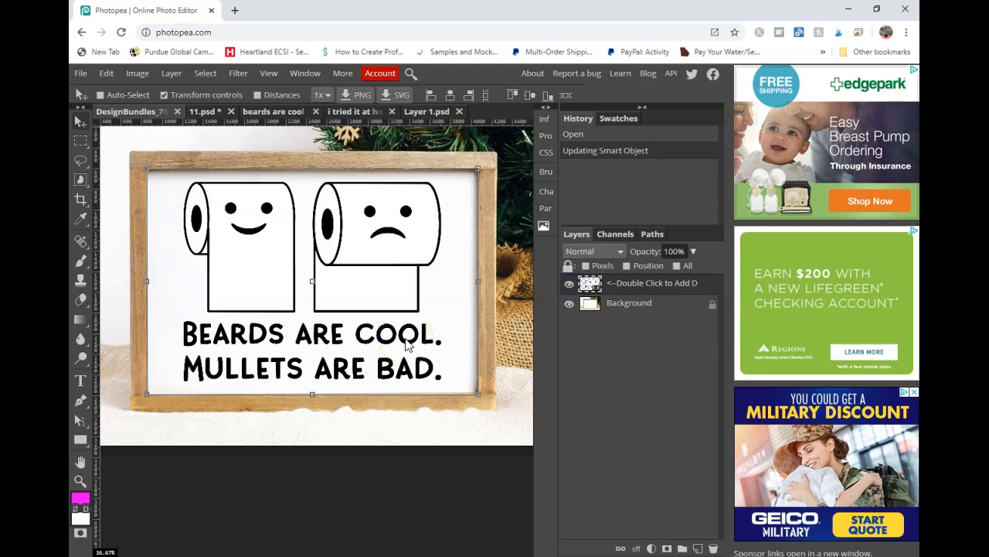
Inspect the edge quality of the sign's lettering up close and return to the full view of the sign.
{"action": "key", "text": "ctrl+plus"}
{"action": "key", "text": "ctrl+plus"}
{"action": "key", "text": "ctrl+plus"}
{"action": "key", "text": "ctrl+plus"}
{"action": "key", "text": "ctrl+plus"}
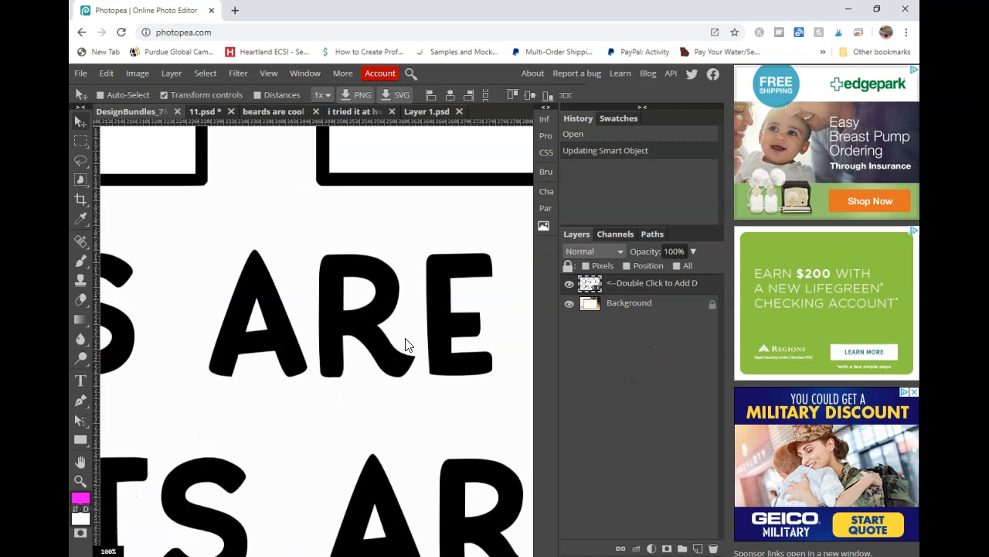
{"action": "key", "text": "ctrl+plus"}
{"action": "key", "text": "ctrl+minus"}
{"action": "key", "text": "ctrl+minus"}
{"action": "key", "text": "ctrl+minus"}
{"action": "key", "text": "ctrl+minus"}
{"action": "key", "text": "ctrl+minus"}
{"action": "key", "text": "ctrl+minus"}
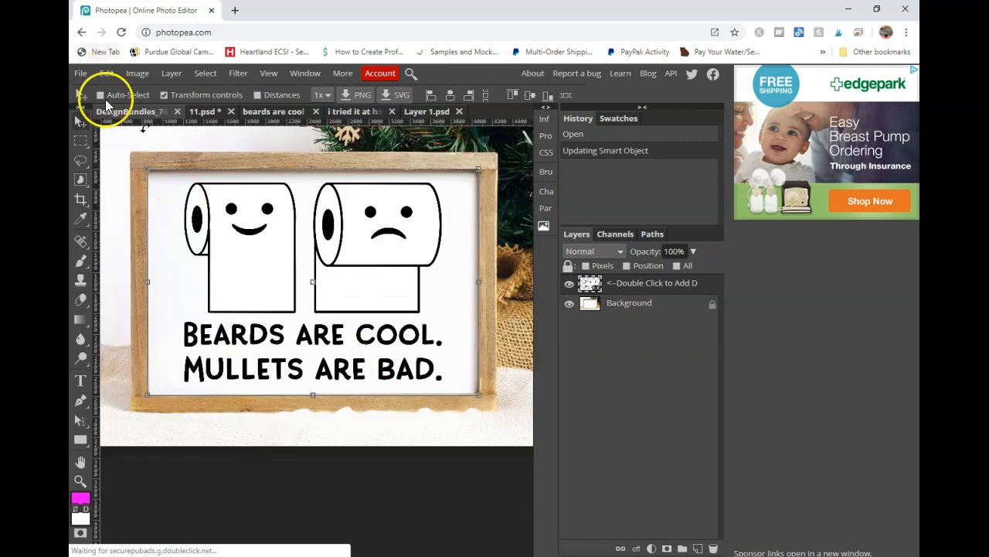
Rename the wood sign document as "Bathroom Sign Moc".
{"action": "double_click", "coordinate": [138, 110]}
{"action": "type", "text": "Bathroom Sign Moc"}
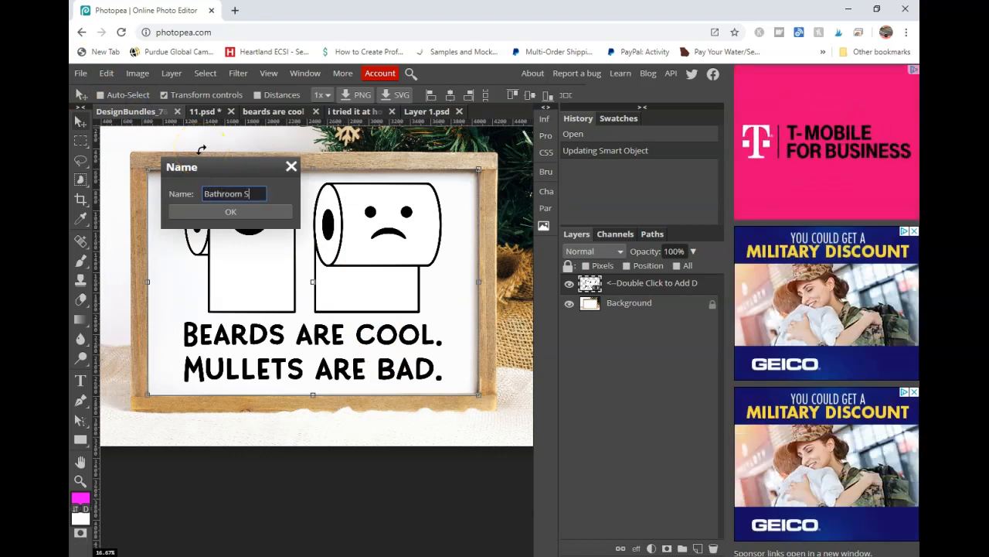
{"action": "key", "text": "Return"}
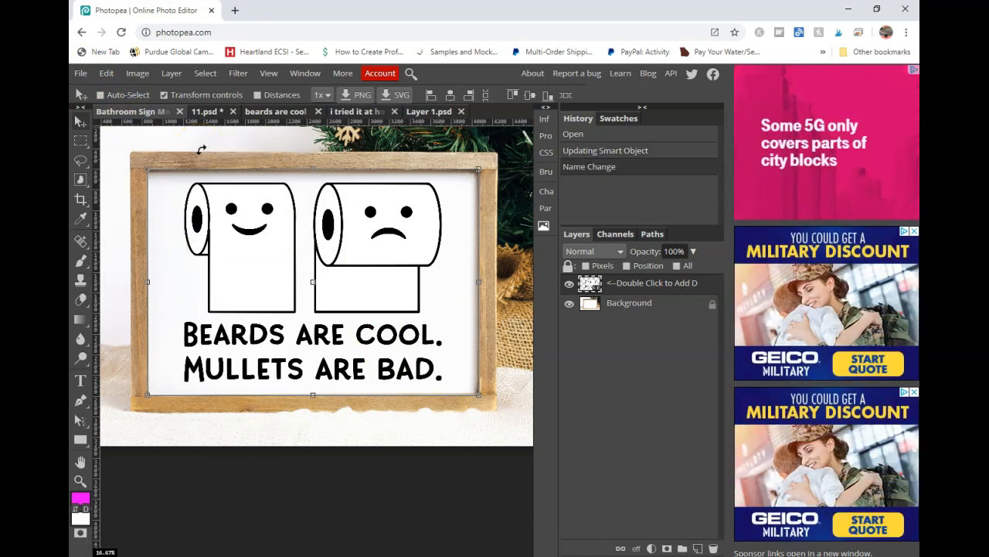
Set up a JPG export of the sign mockup at 3000 px wide by 2000 px high.
{"action": "left_click", "coordinate": [88, 76]}
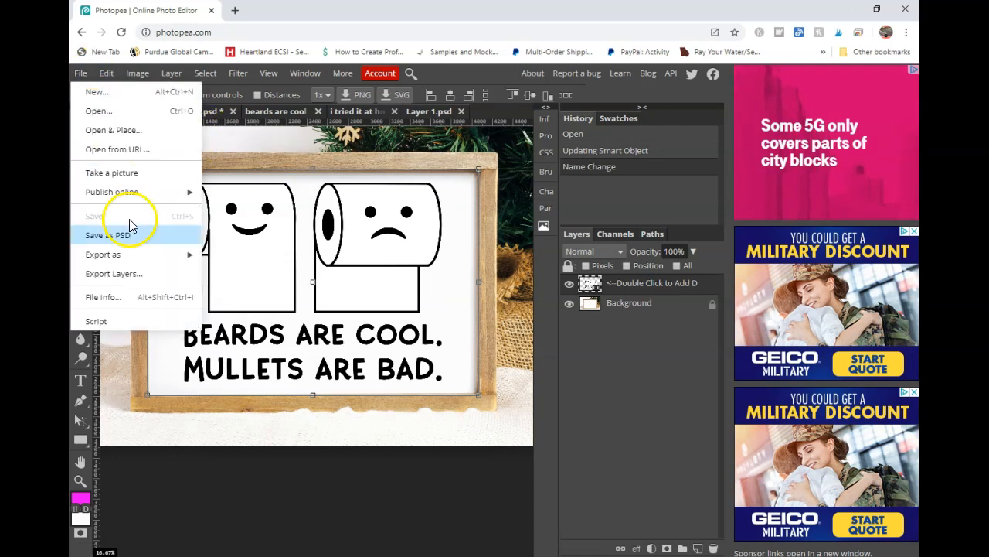
{"action": "mouse_move", "coordinate": [133, 256]}
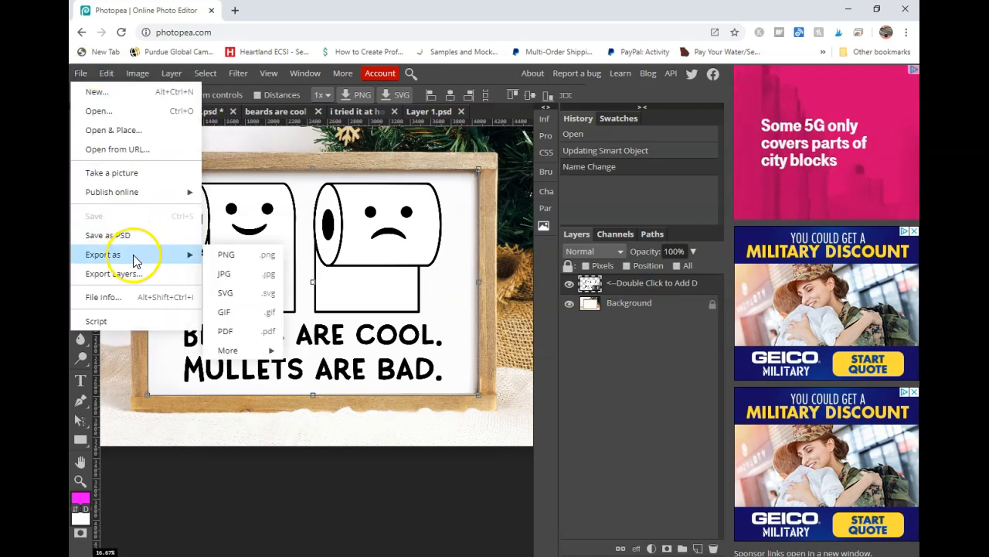
{"action": "left_click", "coordinate": [242, 275]}
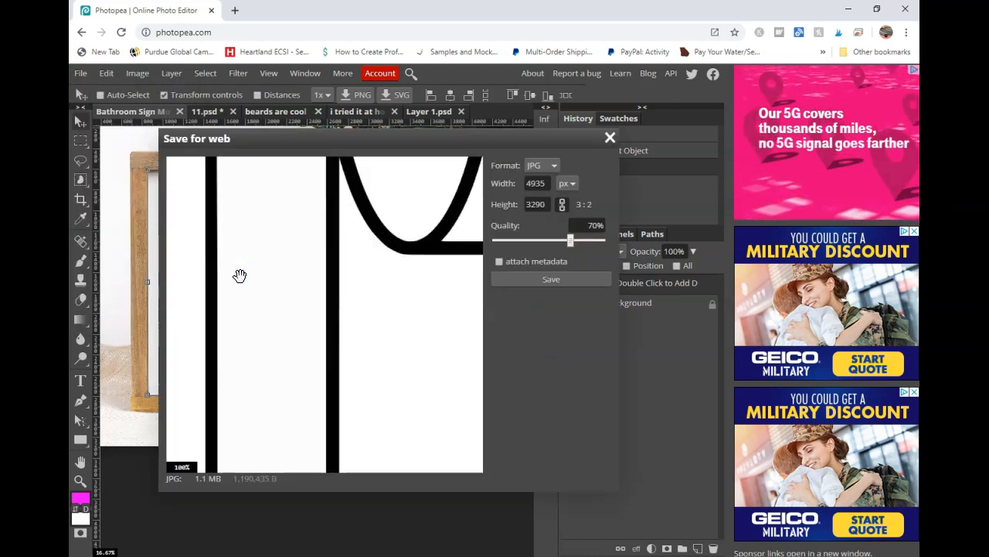
{"action": "left_click", "coordinate": [542, 188]}
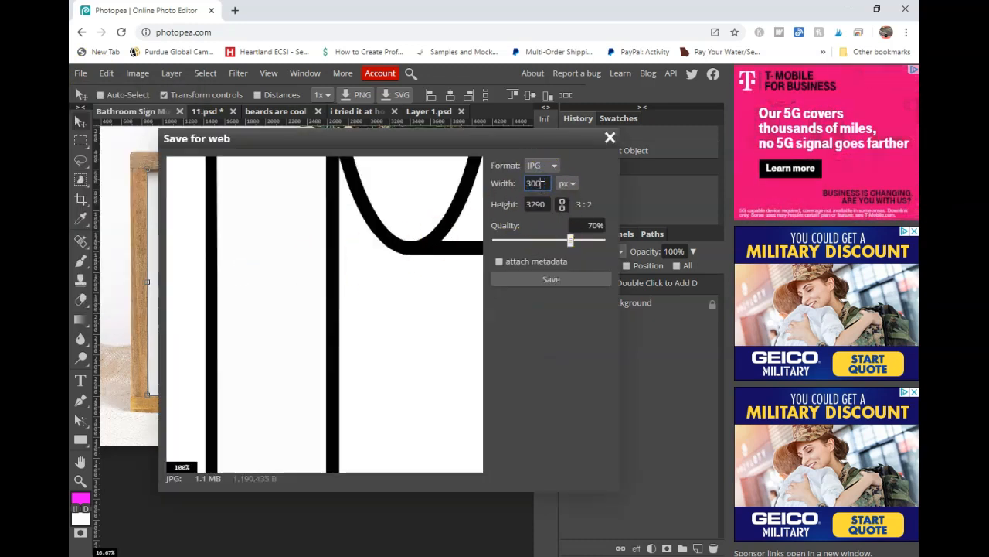
{"action": "key", "text": "Return"}
{"action": "left_click", "coordinate": [406, 183]}
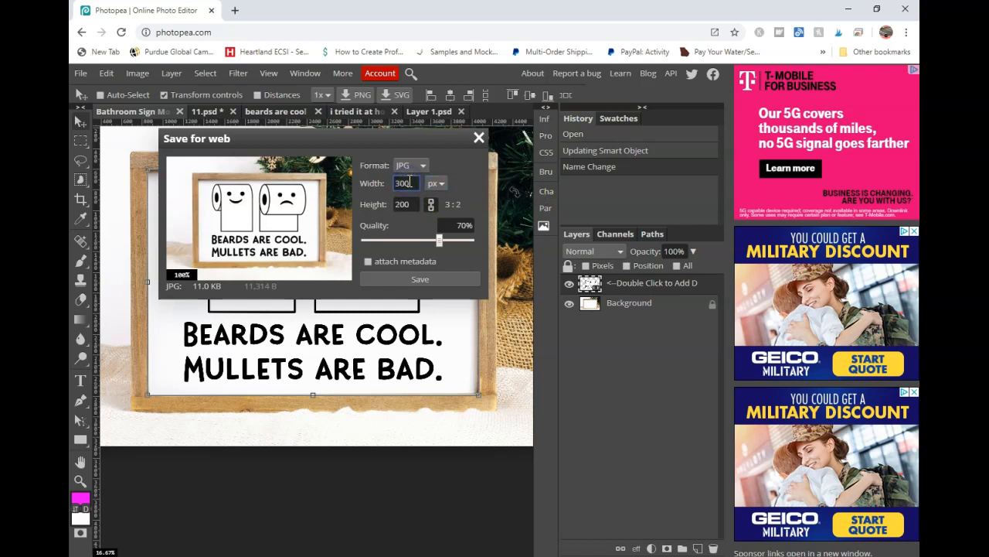
{"action": "left_click", "coordinate": [406, 205]}
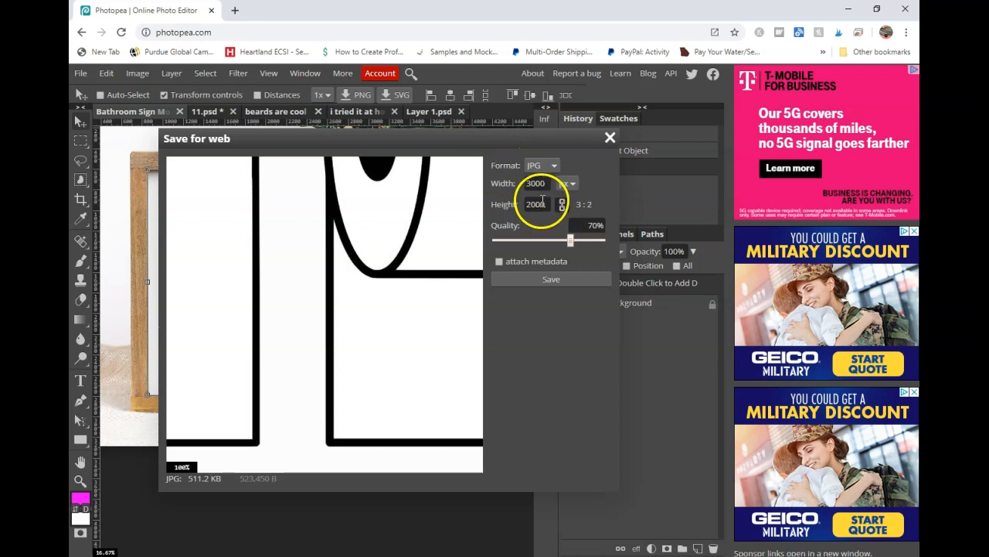
Set the JPG quality to 100%, save the export and open the downloaded image.
{"action": "left_click", "coordinate": [592, 226]}
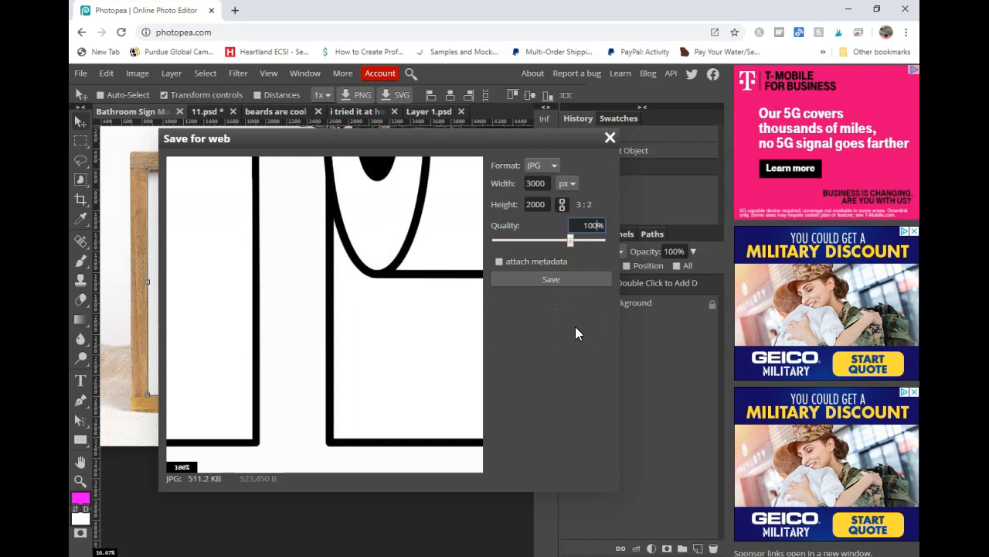
{"action": "type", "text": "100"}
{"action": "key", "text": "Return"}
{"action": "left_click", "coordinate": [538, 283]}
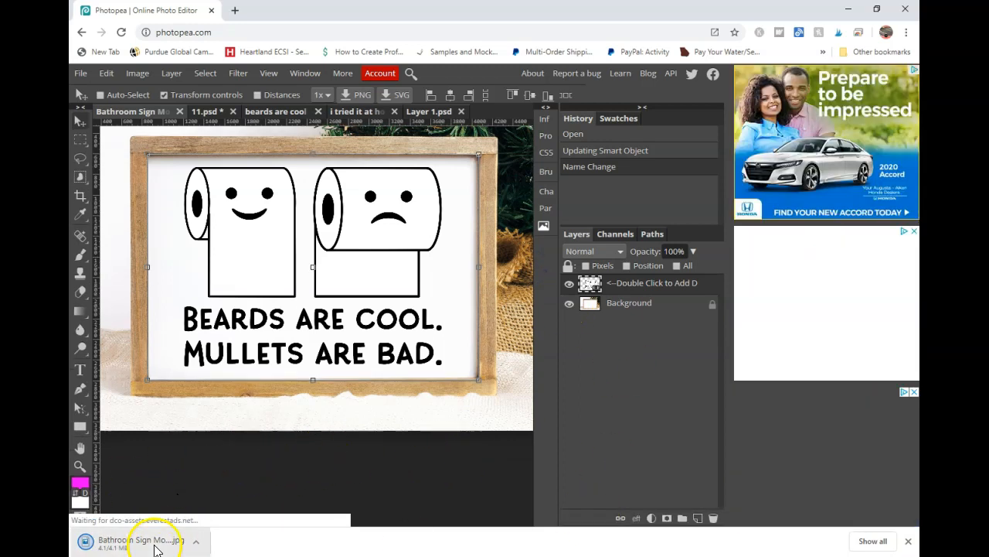
{"action": "left_click", "coordinate": [155, 546]}
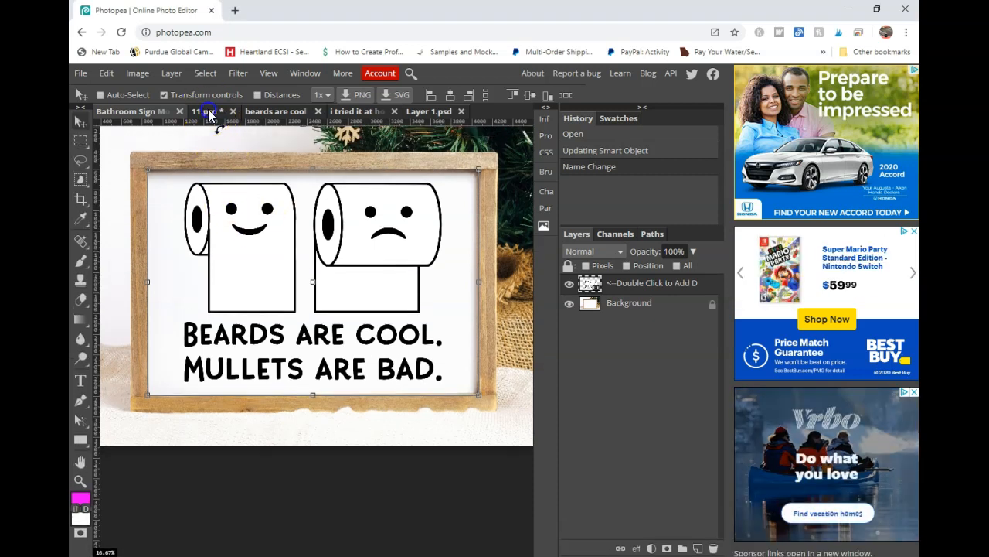
Close the beards are cool design without saving it, and close the Layer 1.psd smart object.
{"action": "left_click", "coordinate": [208, 113]}
{"action": "left_click", "coordinate": [297, 111]}
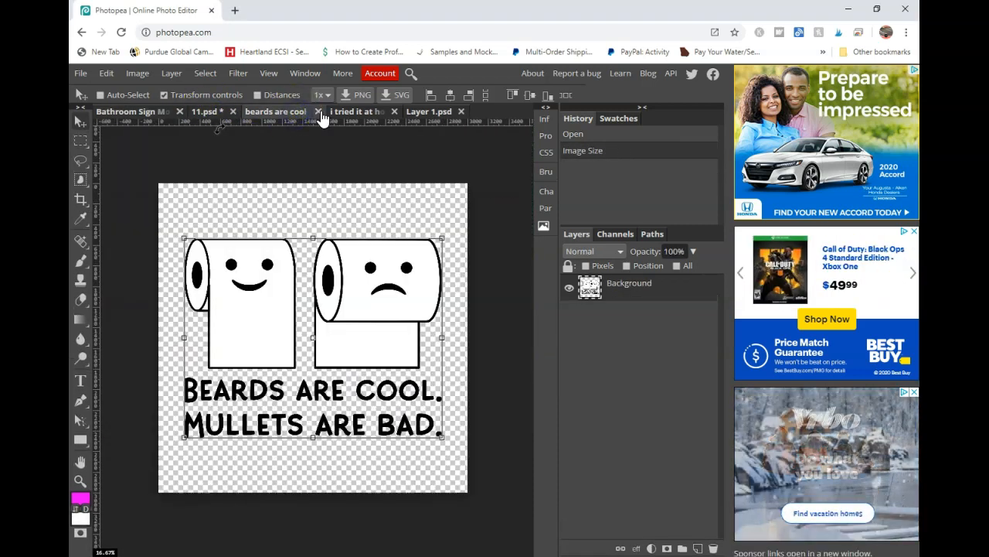
{"action": "left_click", "coordinate": [318, 111]}
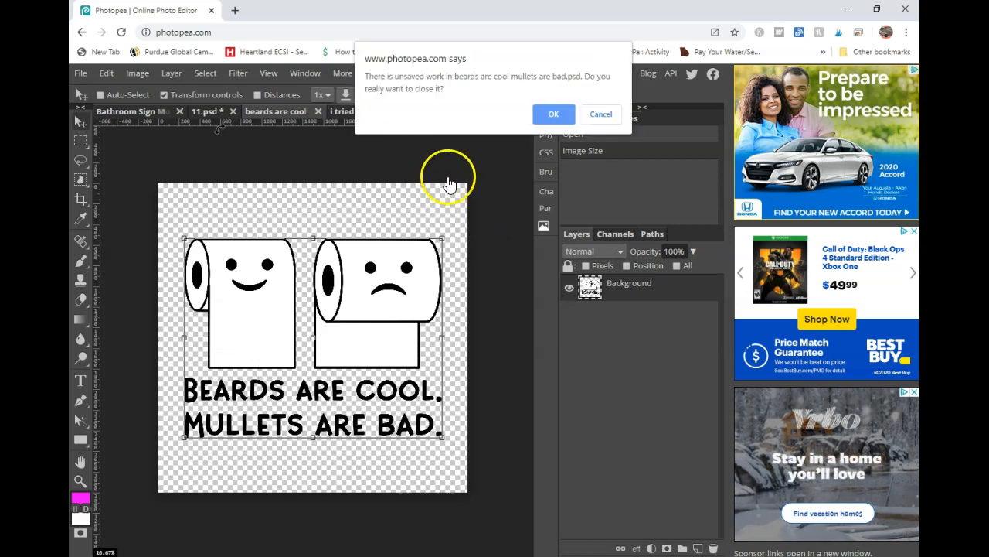
{"action": "left_click", "coordinate": [554, 115]}
{"action": "left_click", "coordinate": [341, 111]}
{"action": "left_click", "coordinate": [379, 112]}
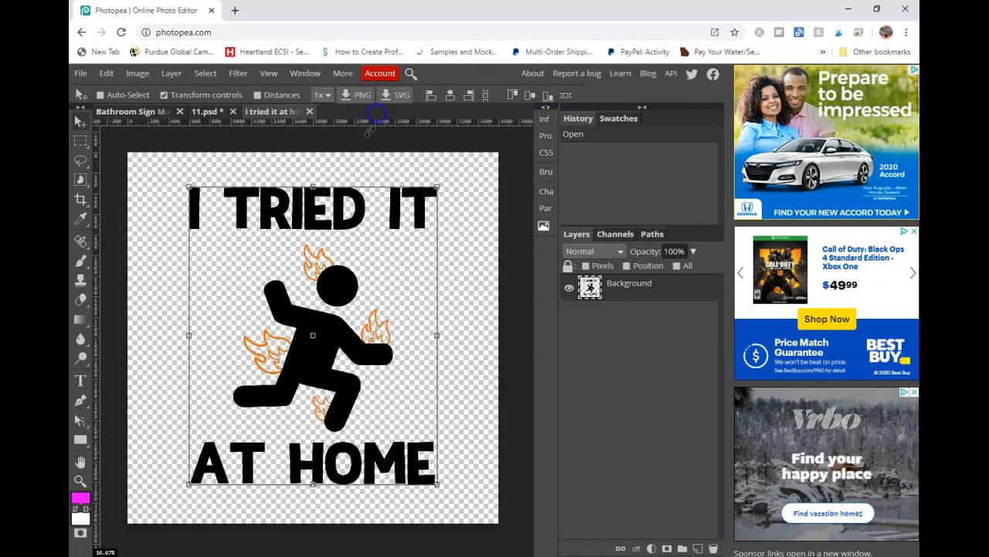
Switch to the 11.psd T-shirt mockup and open its PLACE YOUR LOGO smart object.
{"action": "left_click", "coordinate": [220, 118]}
{"action": "left_click", "coordinate": [335, 178]}
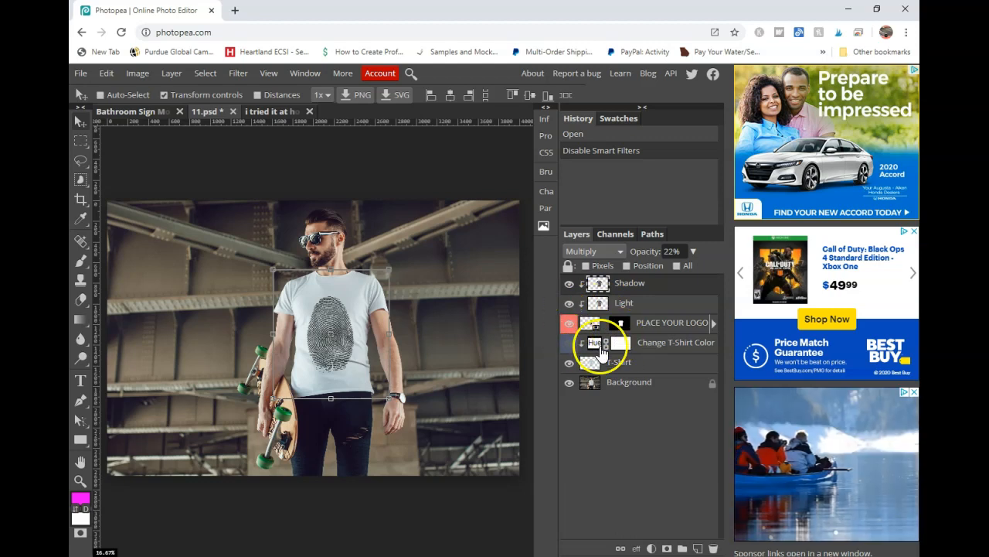
{"action": "double_click", "coordinate": [594, 328]}
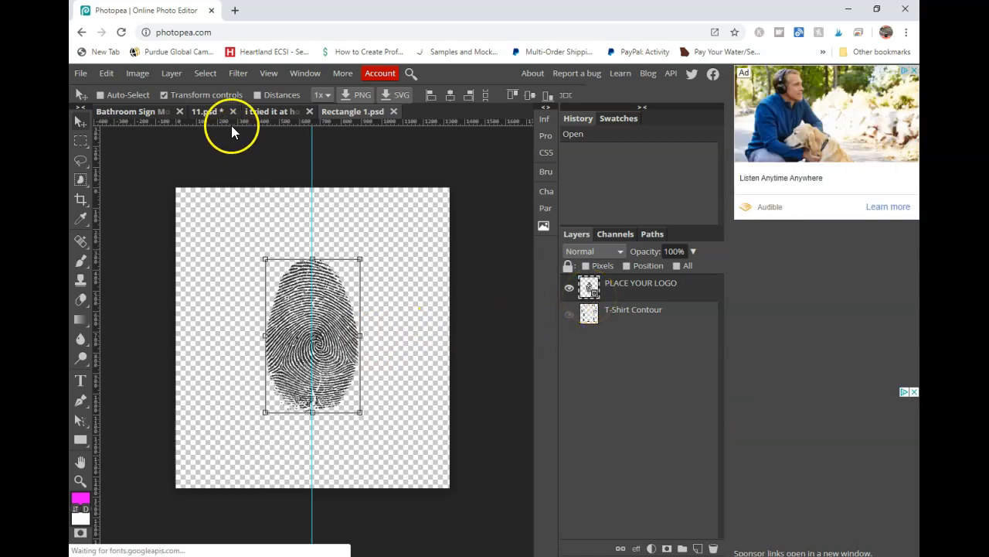
Compare Rectangle 1.psd with the T-shirt mockup and show its T-Shirt Contour layer.
{"action": "left_click", "coordinate": [219, 112]}
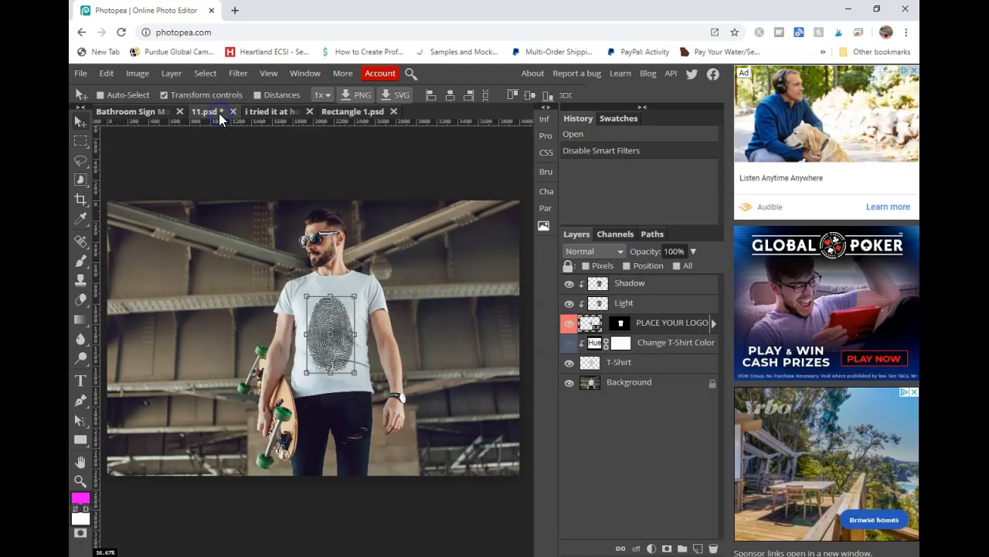
{"action": "left_click", "coordinate": [327, 112]}
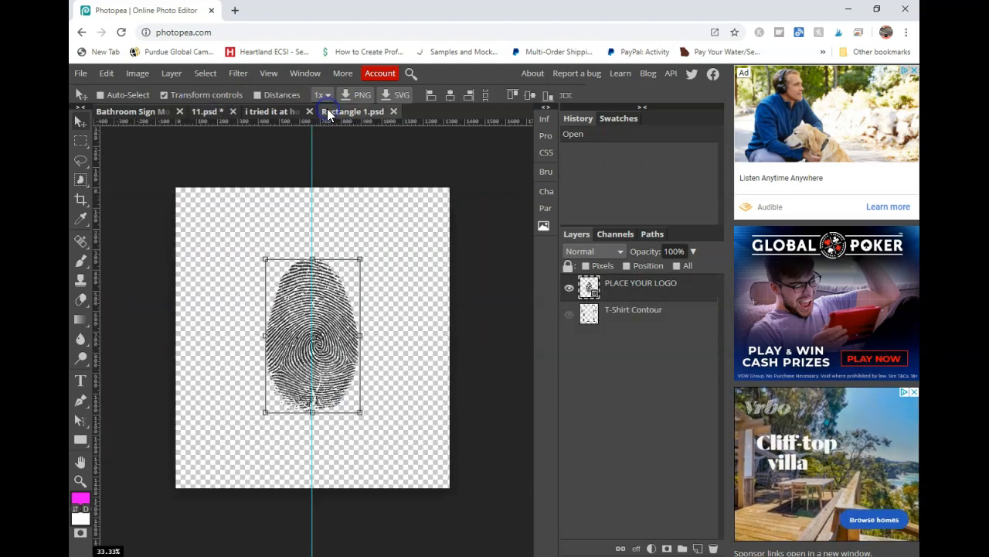
{"action": "left_click", "coordinate": [569, 315]}
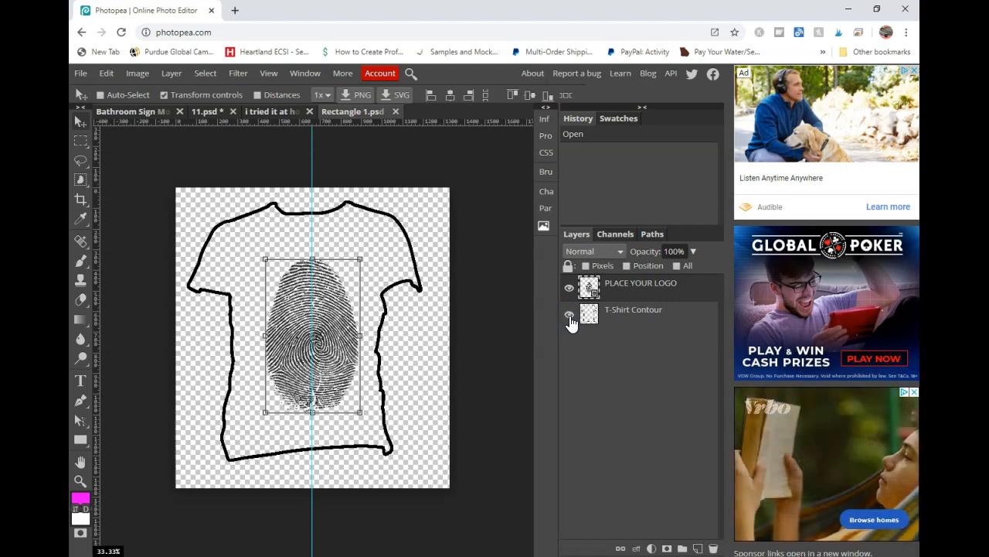
{"action": "left_click", "coordinate": [205, 114]}
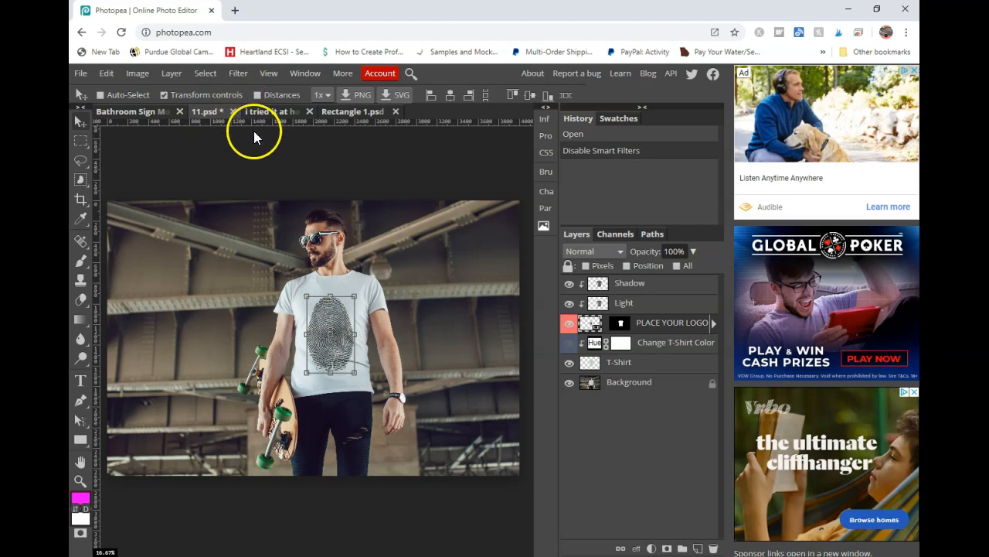
{"action": "left_click", "coordinate": [349, 112]}
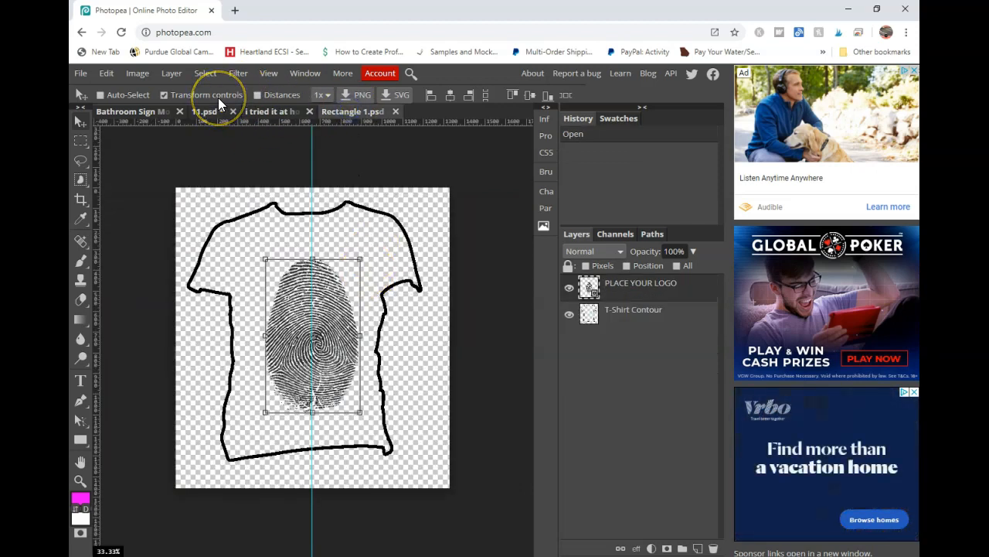
Check the image size of Rectangle 1.psd and view the "i tried it at home" design for comparison.
{"action": "key", "text": "ctrl+alt+i"}
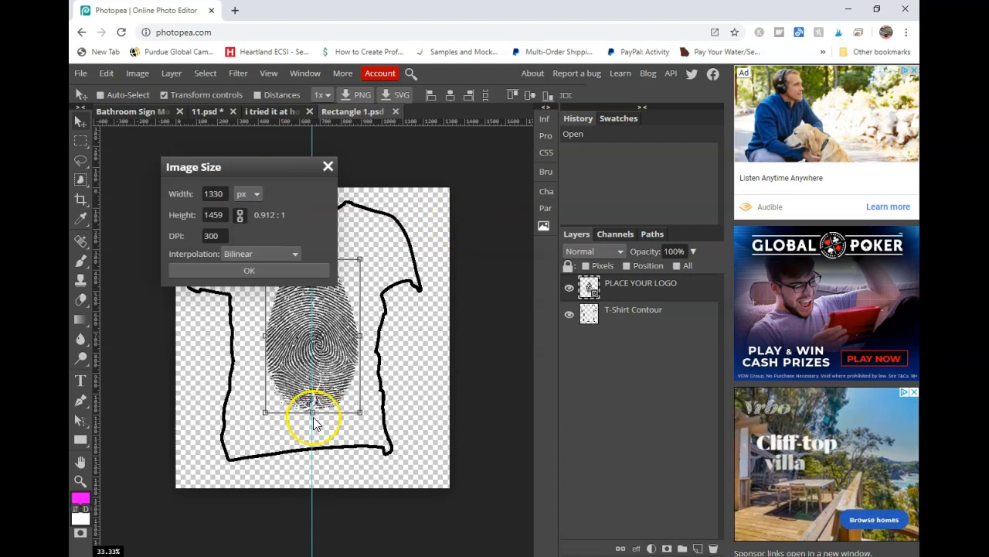
{"action": "left_click", "coordinate": [329, 167]}
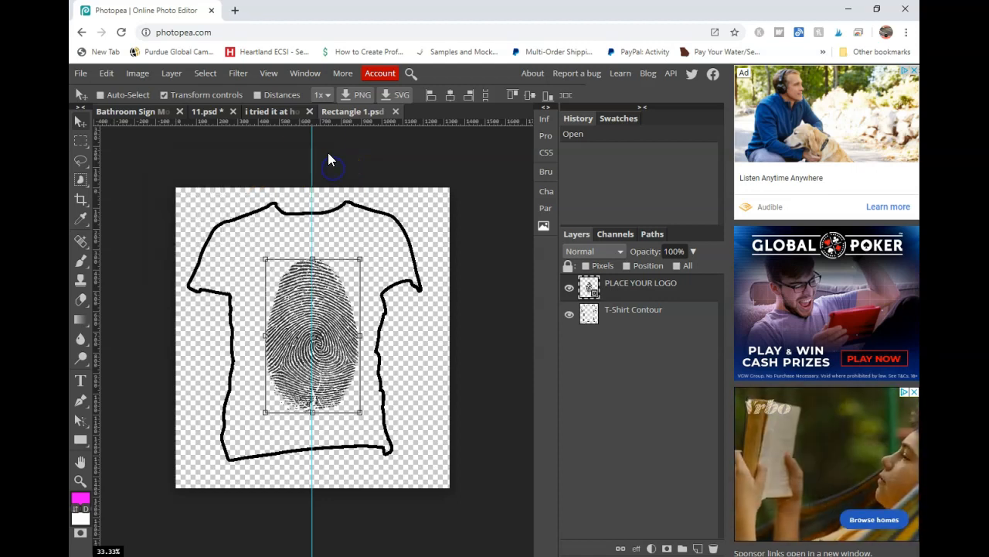
{"action": "left_click", "coordinate": [276, 113]}
{"action": "left_click", "coordinate": [327, 112]}
Open the nested PLACE YOUR LOGO smart object and check its image size.
{"action": "double_click", "coordinate": [589, 288]}
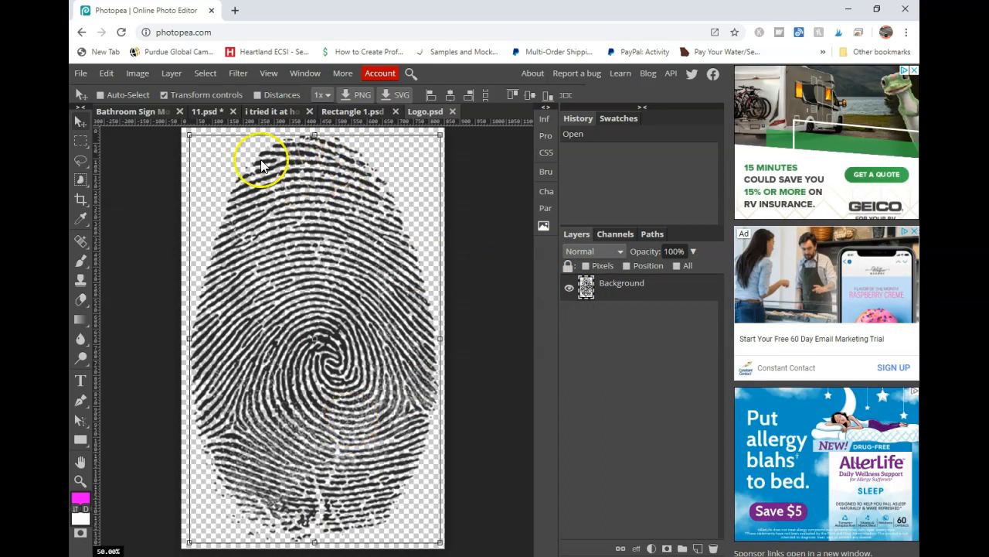
{"action": "key", "text": "ctrl+alt+i"}
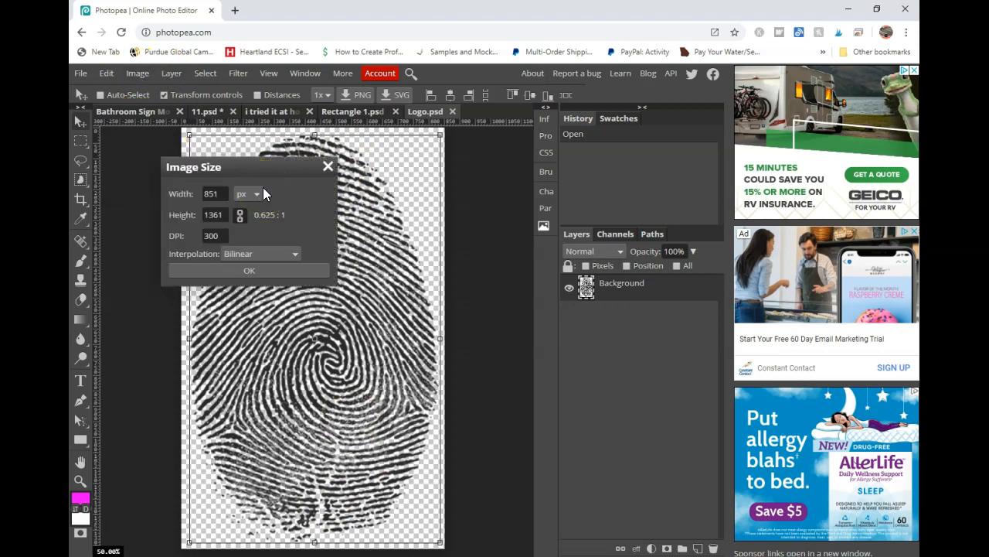
{"action": "left_click", "coordinate": [233, 272]}
Resize the "i tried it at home" design to 1500 by 1500 px.
{"action": "left_click", "coordinate": [351, 113]}
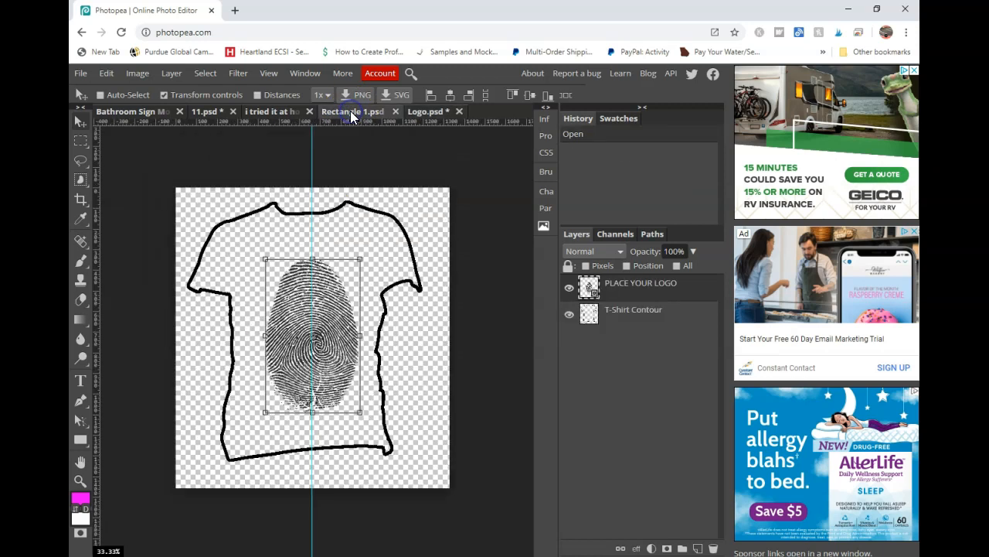
{"action": "left_click", "coordinate": [279, 113]}
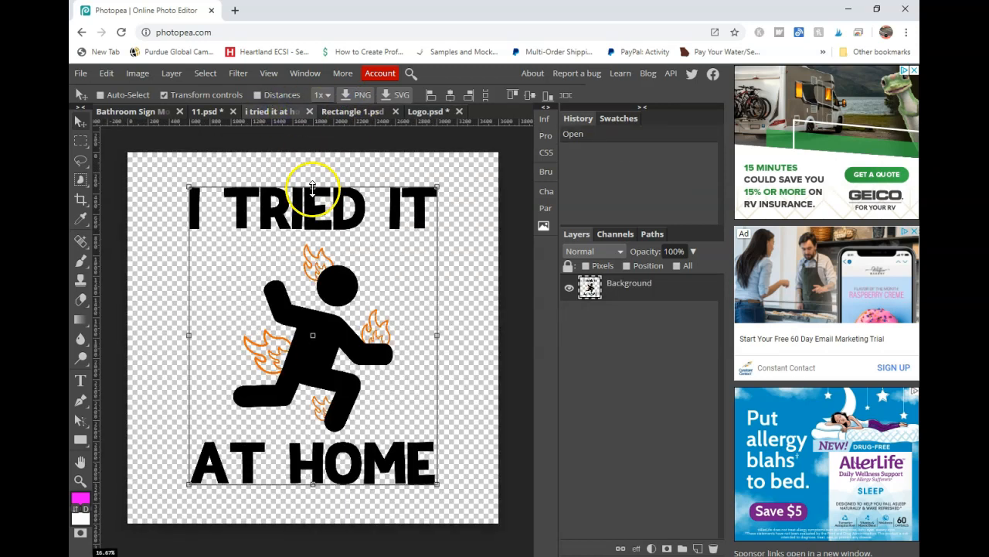
{"action": "key", "text": "ctrl+alt+i"}
{"action": "double_click", "coordinate": [217, 214]}
{"action": "key", "text": "Tab"}
{"action": "left_click", "coordinate": [229, 269]}
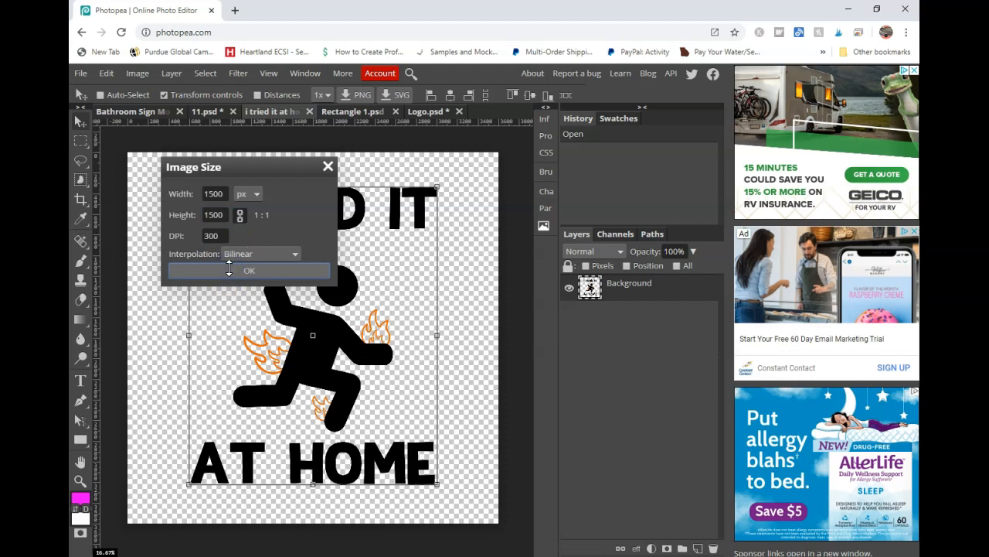
Check the image size of Logo.psd again, leaving its dimensions as they are.
{"action": "left_click", "coordinate": [431, 111]}
{"action": "key", "text": "ctrl+alt+i"}
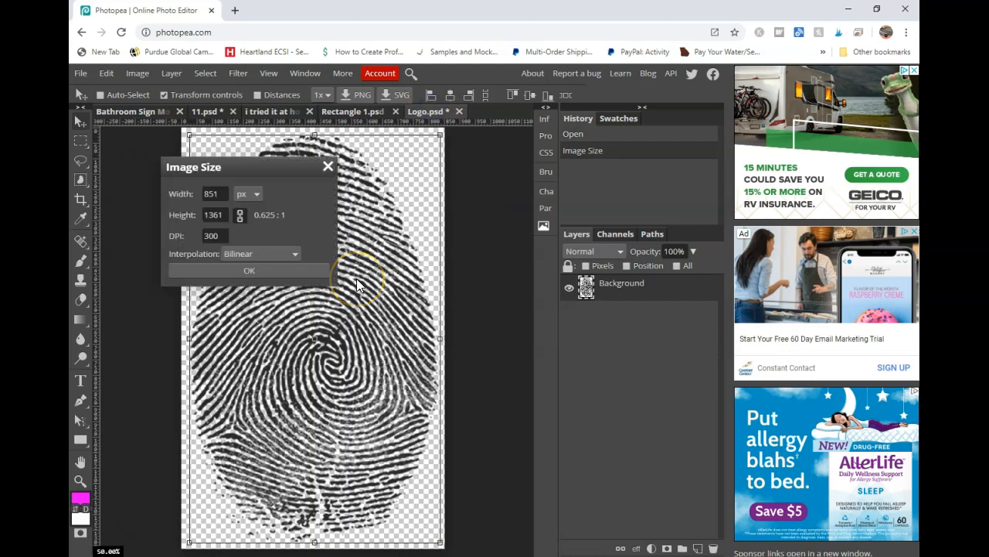
{"action": "left_click", "coordinate": [329, 169]}
{"action": "left_click", "coordinate": [363, 111]}
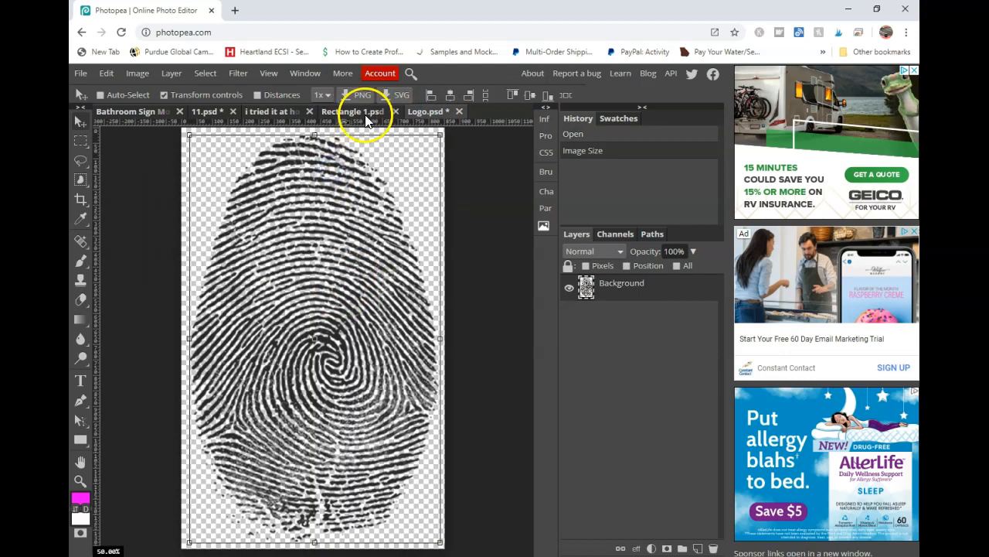
Resize the "i tried it at home" design to 1000 by 1000 px.
{"action": "left_click", "coordinate": [286, 115]}
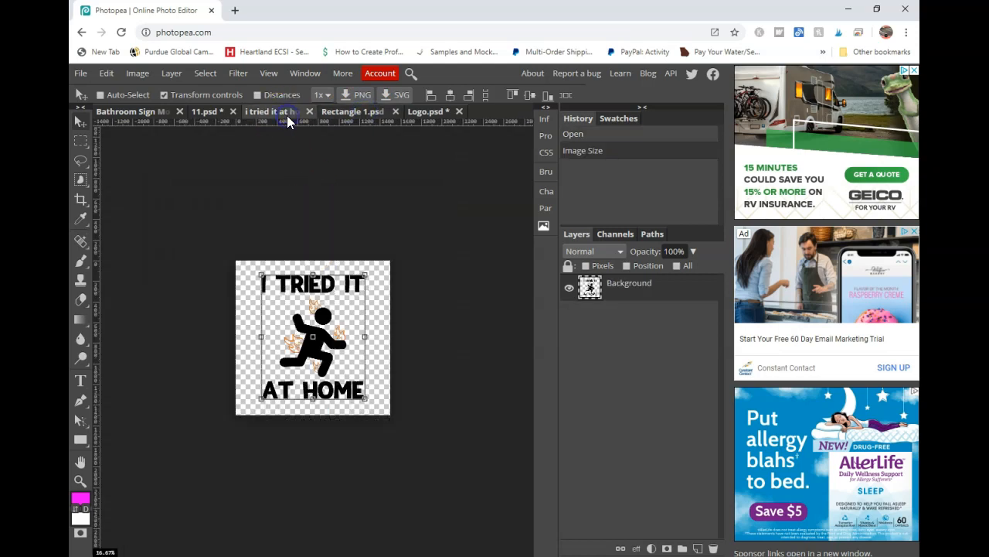
{"action": "key", "text": "ctrl+alt+i"}
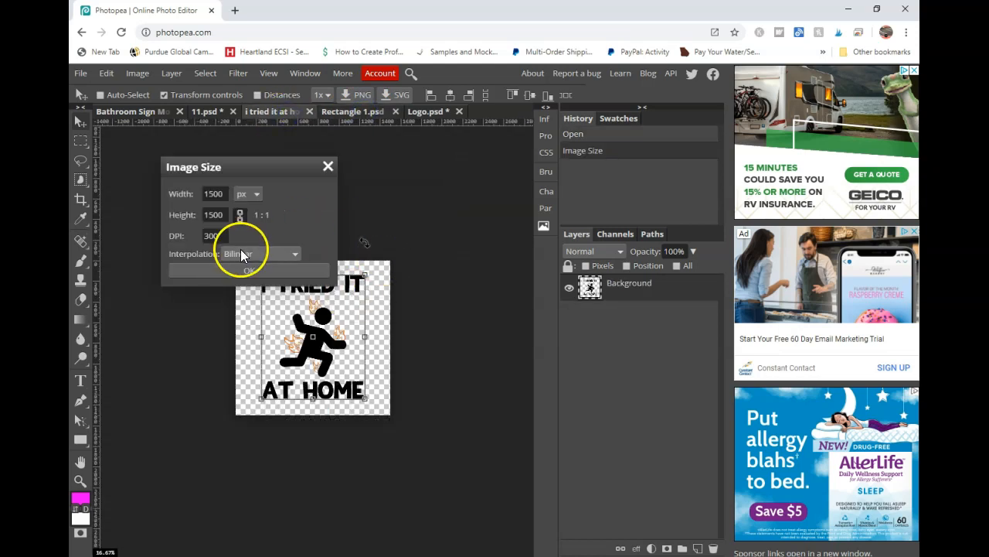
{"action": "left_click", "coordinate": [209, 212]}
{"action": "type", "text": "100"}
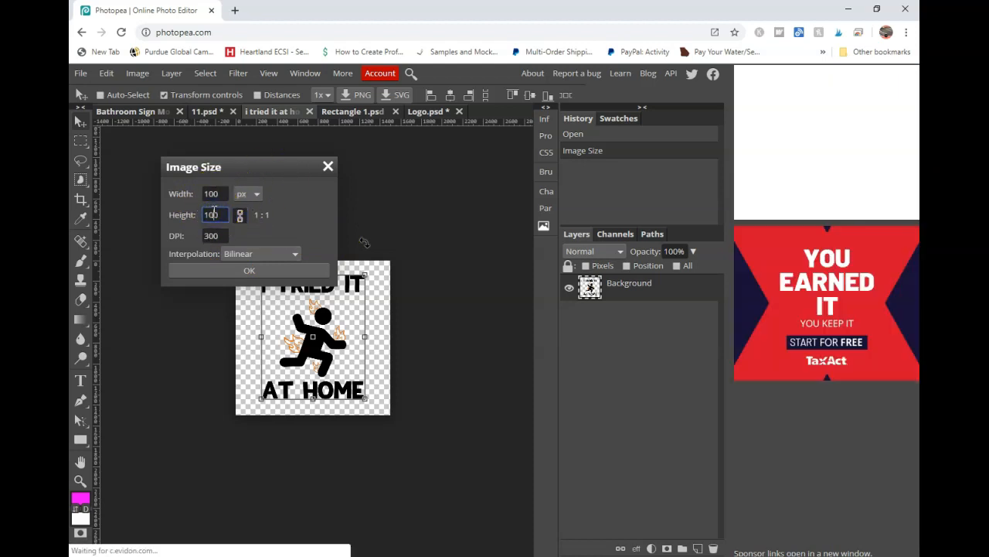
{"action": "left_click", "coordinate": [212, 268]}
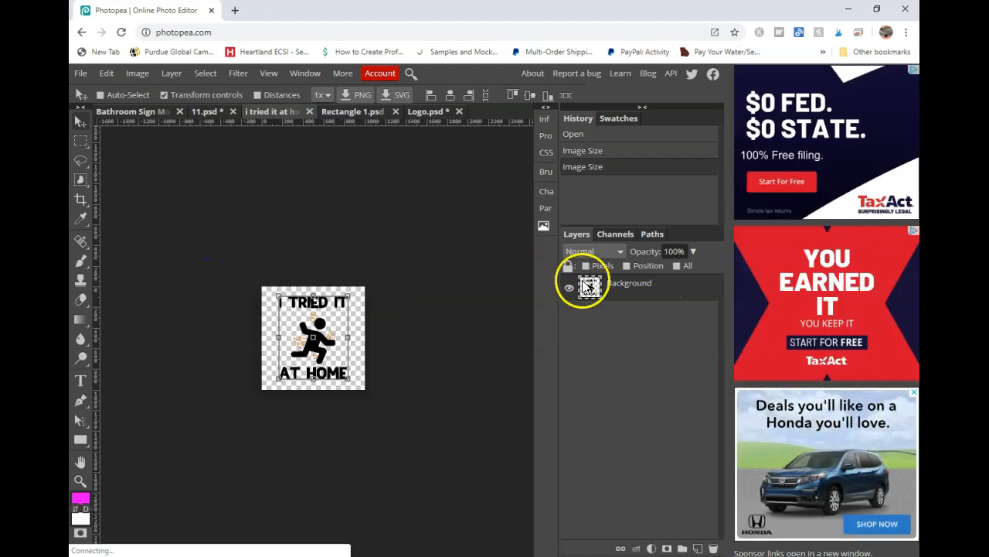
Duplicate the "i tried it at home" design layer into Logo.psd and center it over the fingerprint.
{"action": "right_click", "coordinate": [589, 286]}
{"action": "left_click", "coordinate": [639, 261]}
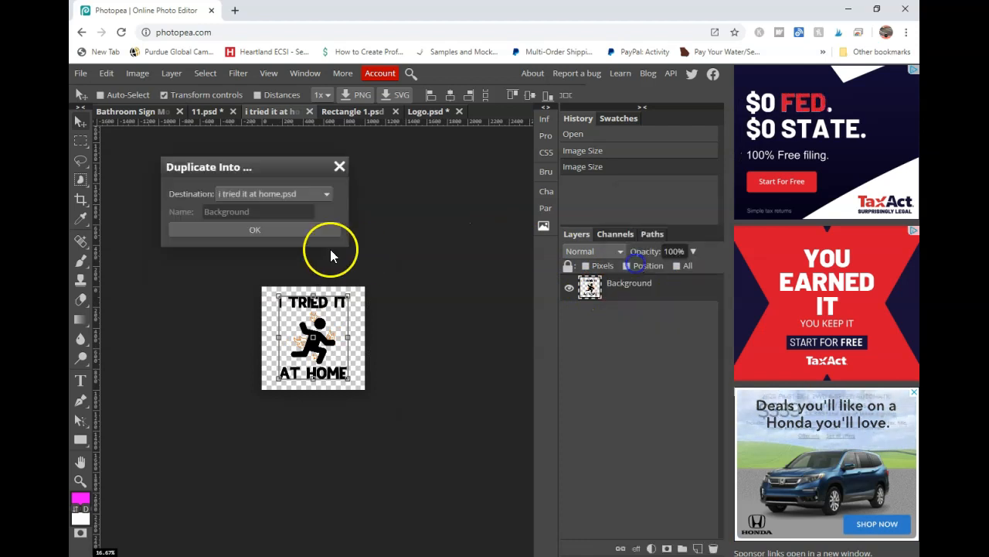
{"action": "left_click", "coordinate": [260, 193]}
{"action": "left_click", "coordinate": [266, 254]}
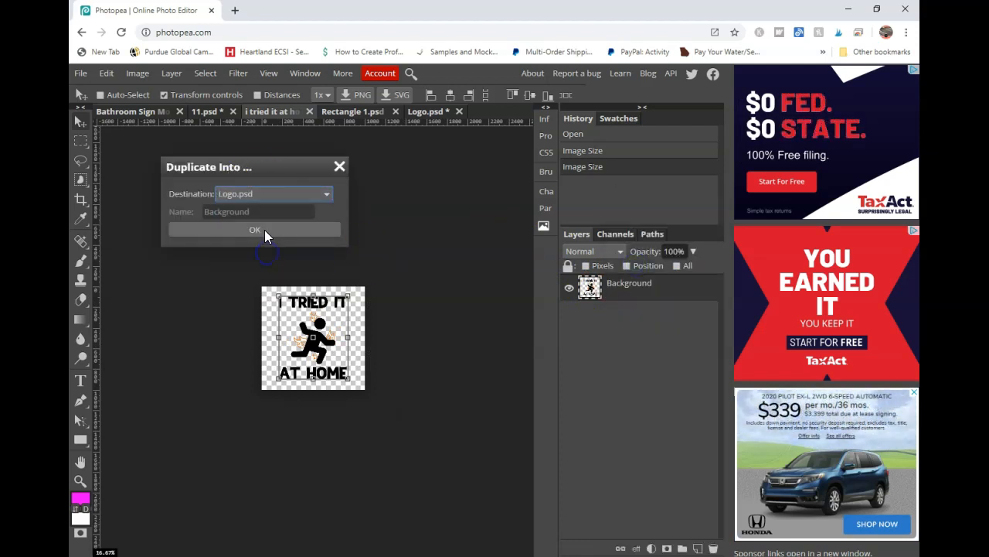
{"action": "left_click", "coordinate": [265, 236]}
{"action": "left_click", "coordinate": [434, 111]}
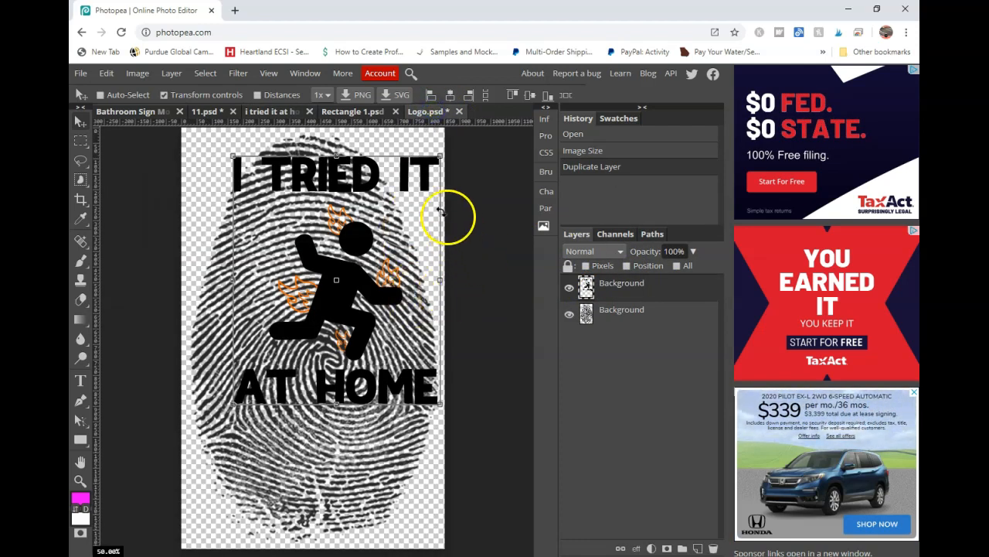
{"action": "left_click_drag", "start_coordinate": [513, 211], "coordinate": [491, 264]}
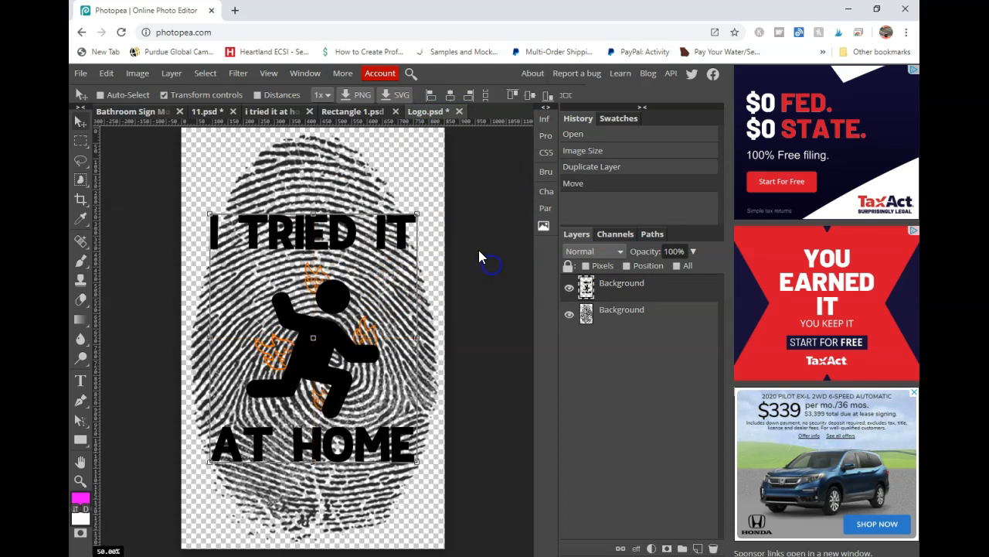
Hide the fingerprint layer in Logo.psd, then save and close the smart object.
{"action": "left_click", "coordinate": [569, 313]}
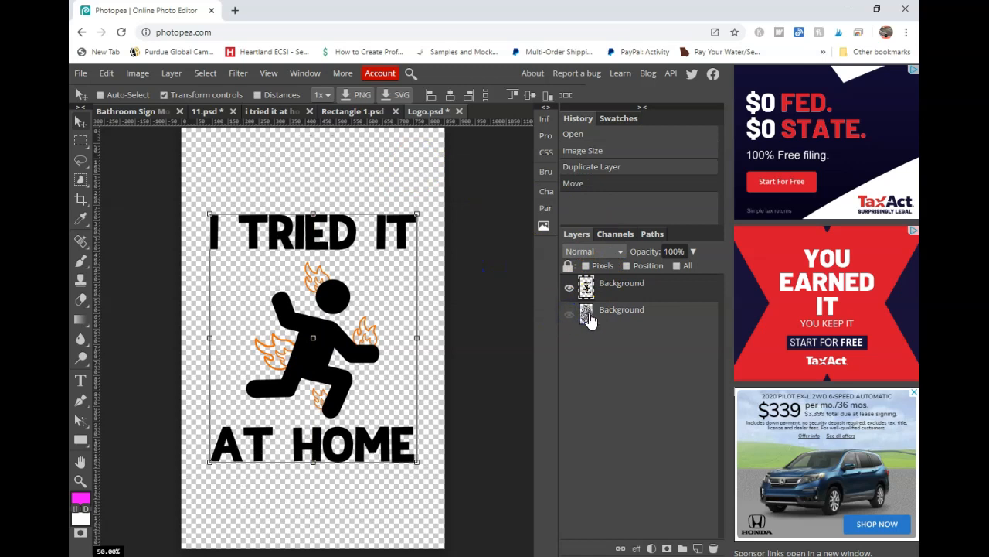
{"action": "key", "text": "ctrl+s"}
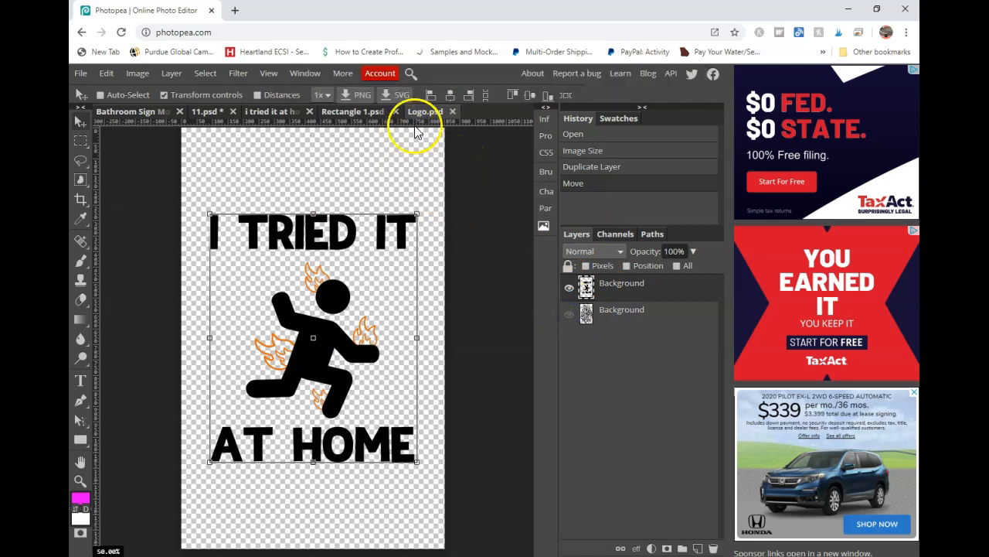
{"action": "left_click", "coordinate": [453, 112]}
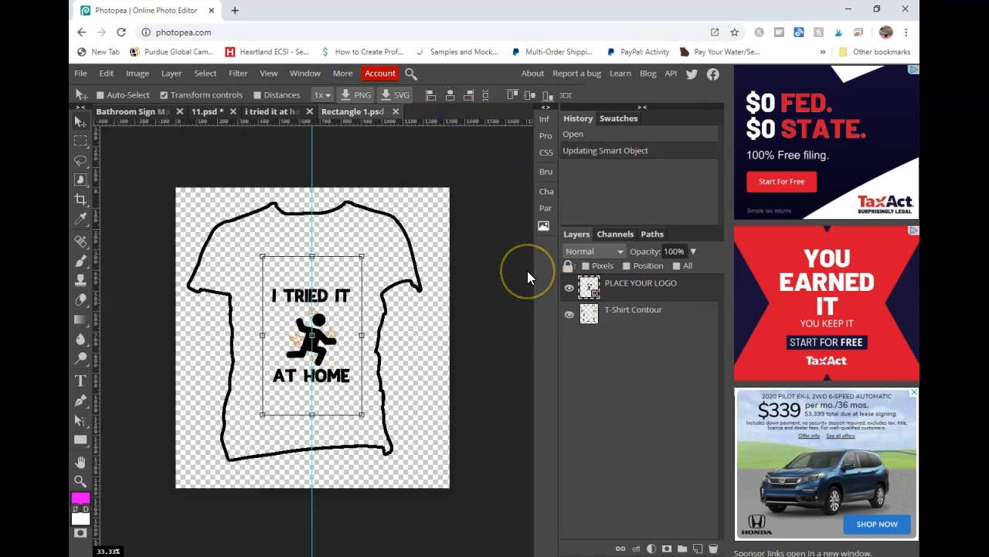
Hide the T-Shirt Contour layer and move the logo higher in Rectangle 1.psd, saving the changes into the 11.psd mockup.
{"action": "left_click", "coordinate": [569, 315]}
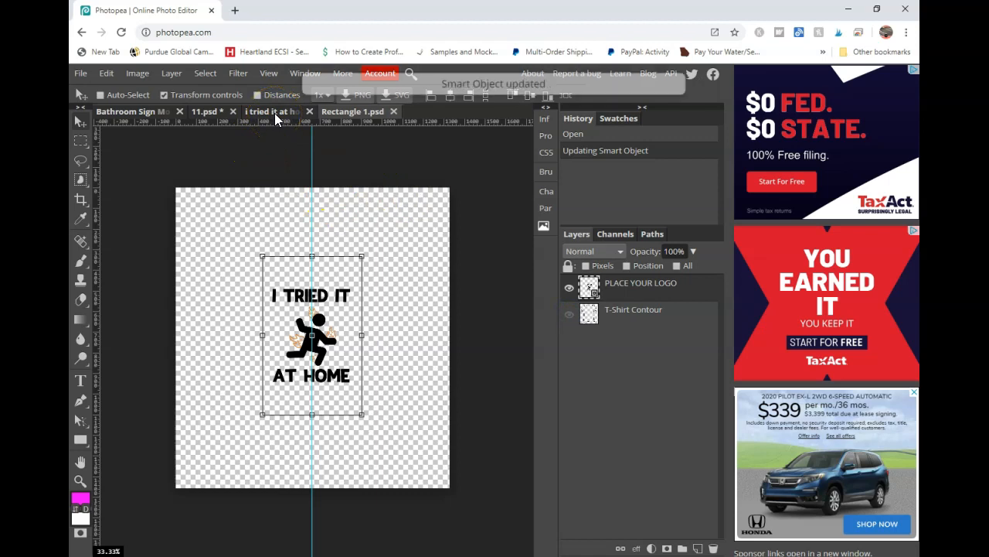
{"action": "left_click", "coordinate": [214, 113]}
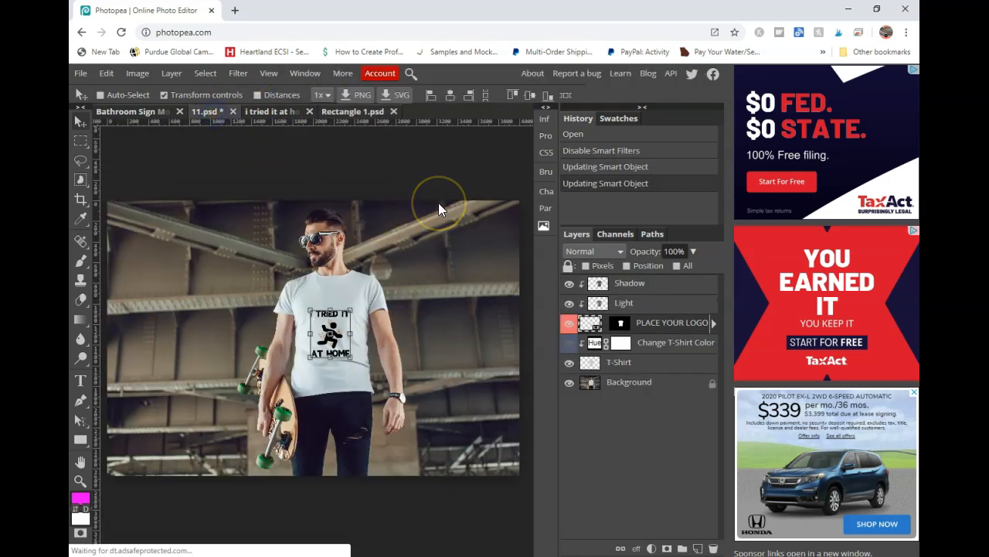
{"action": "left_click", "coordinate": [344, 113]}
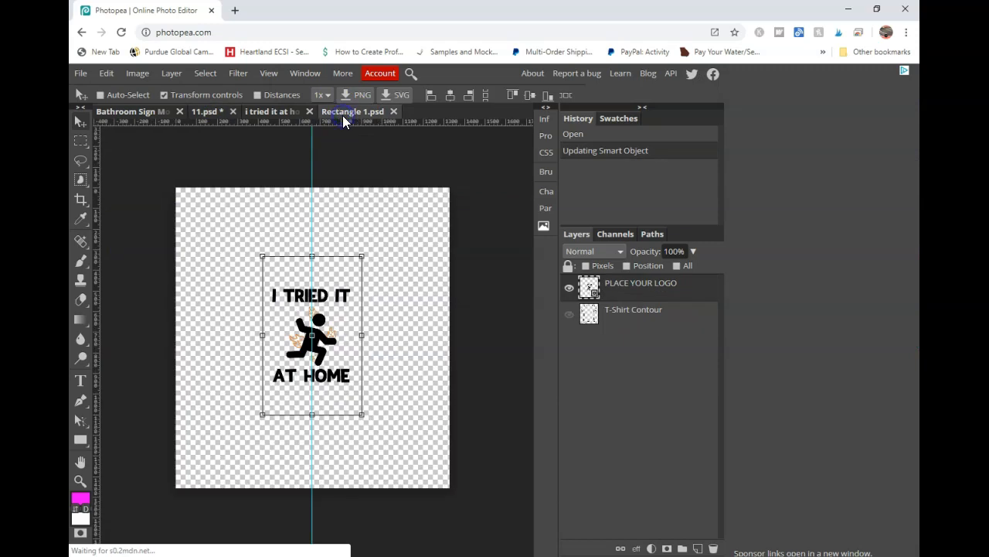
{"action": "left_click_drag", "start_coordinate": [387, 349], "coordinate": [387, 336]}
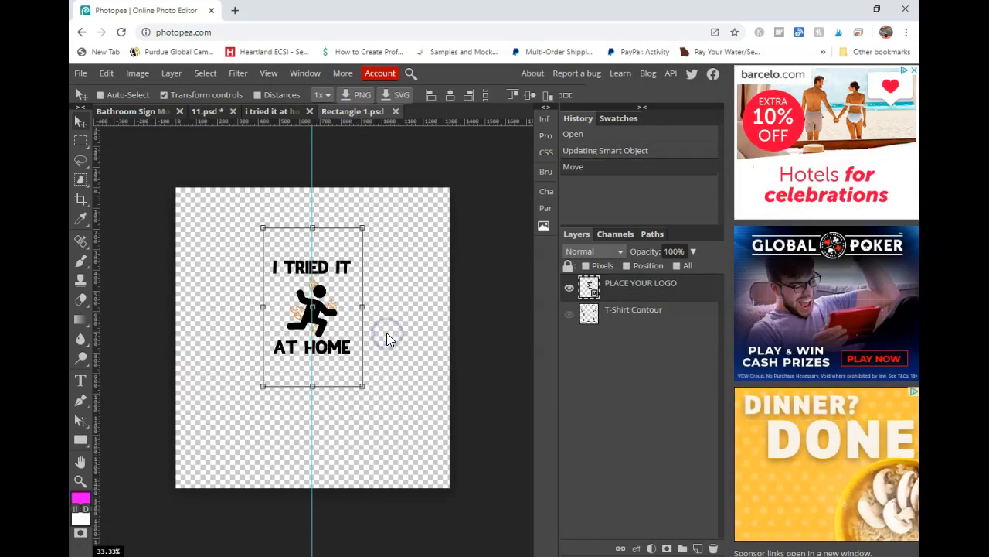
{"action": "key", "text": "ctrl+s"}
{"action": "left_click", "coordinate": [206, 116]}
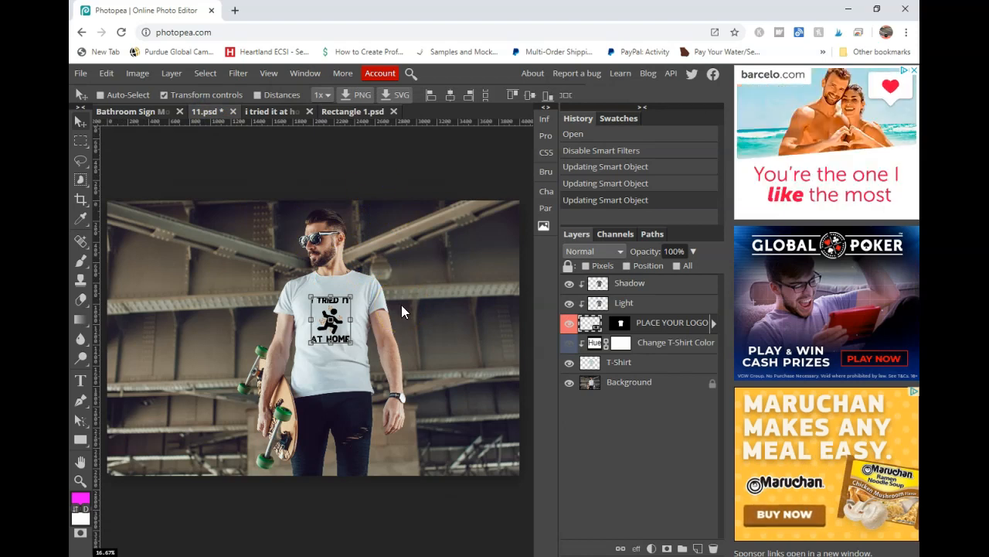
Examine the design's placement and look on the T-shirt mockup up close and from farther away.
{"action": "key", "text": "ctrl+plus"}
{"action": "key", "text": "ctrl+plus"}
{"action": "key", "text": "ctrl+plus"}
{"action": "key", "text": "ctrl+plus"}
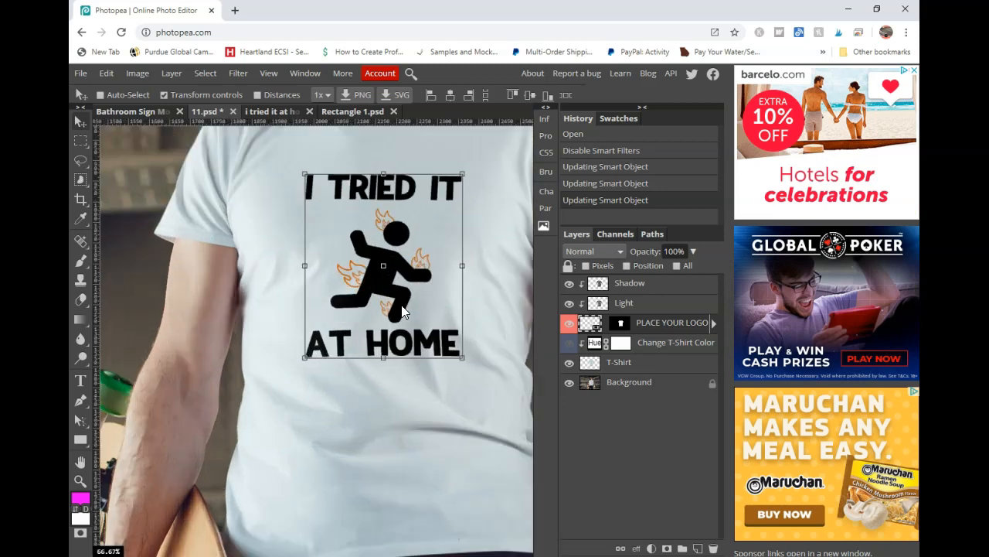
{"action": "key", "text": "ctrl+minus"}
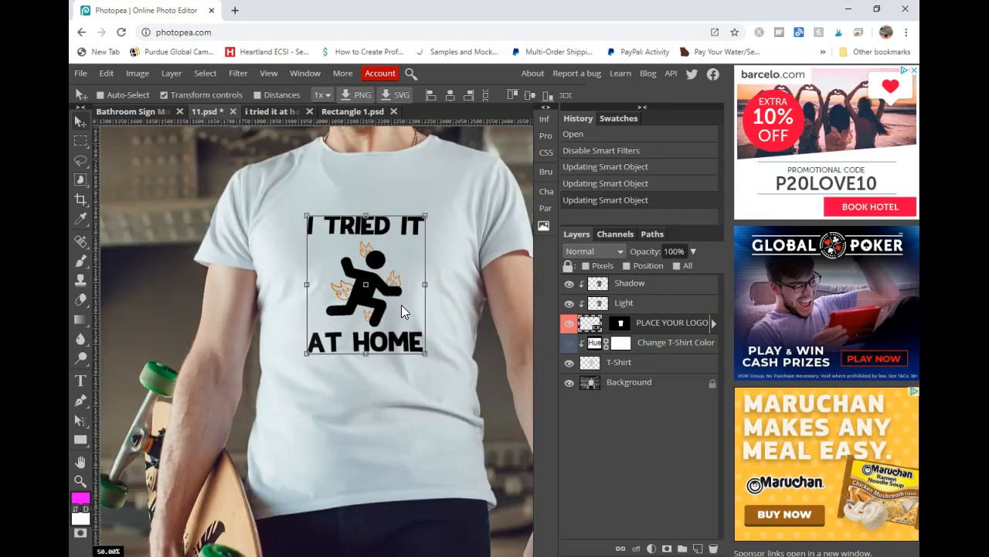
{"action": "key", "text": "ctrl+minus"}
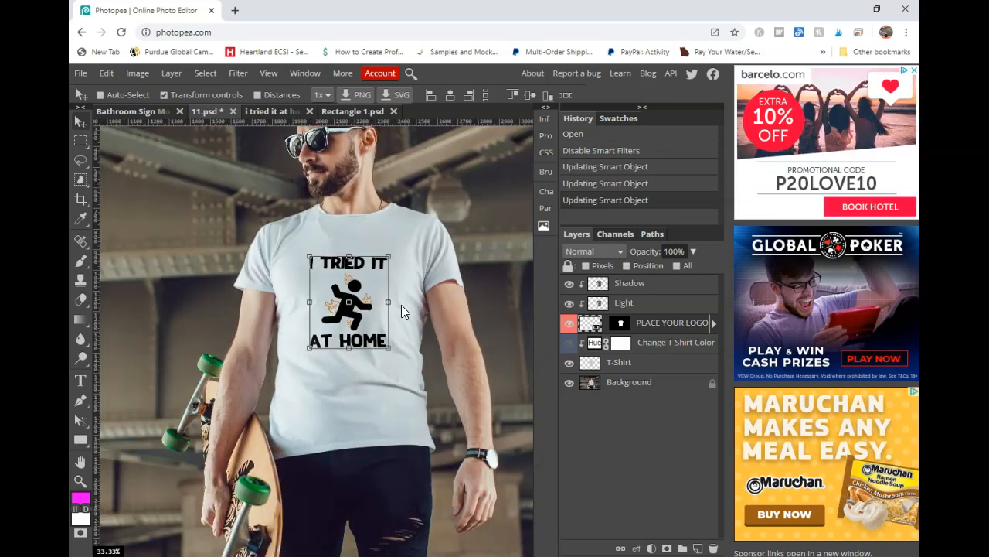
{"action": "key", "text": "ctrl+minus"}
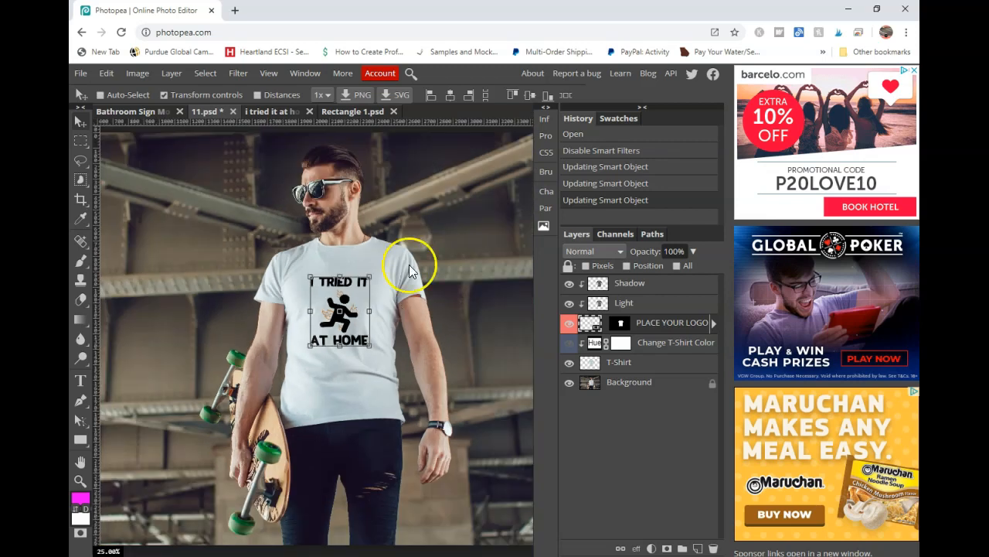
{"action": "key", "text": "ctrl+plus"}
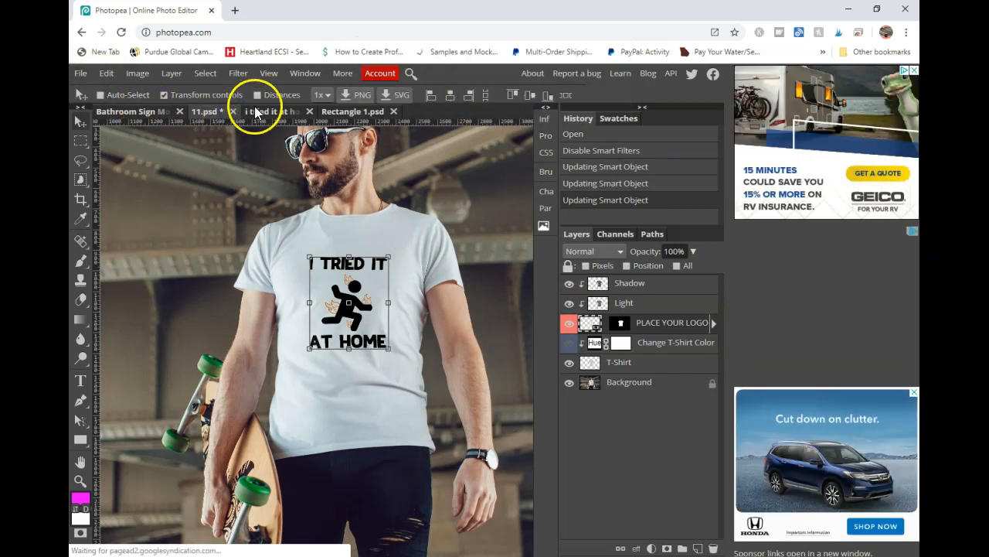
Close the 11.psd mockup, the "i tried it at home" design and Rectangle 1.psd.
{"action": "left_click", "coordinate": [233, 112]}
{"action": "left_click", "coordinate": [554, 109]}
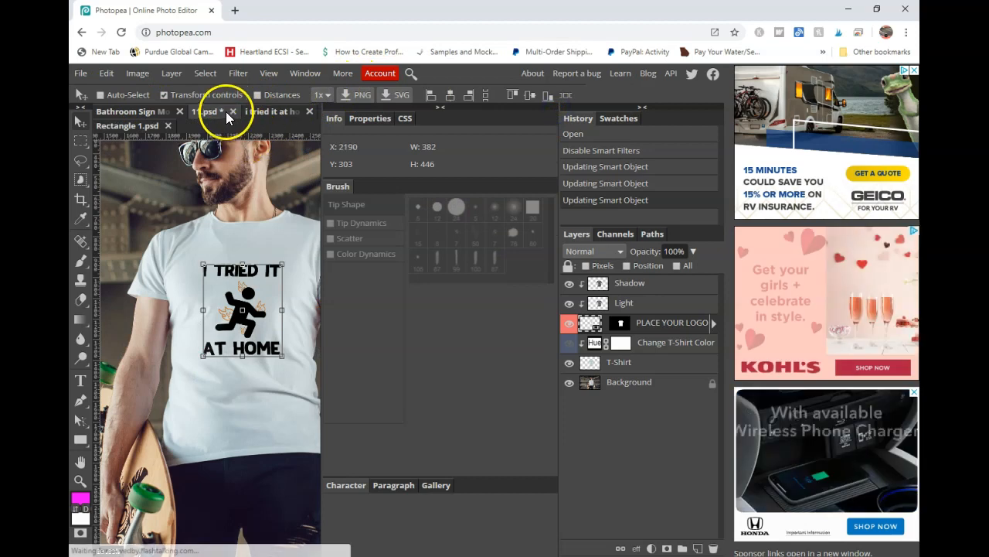
{"action": "left_click", "coordinate": [232, 111]}
{"action": "left_click", "coordinate": [553, 101]}
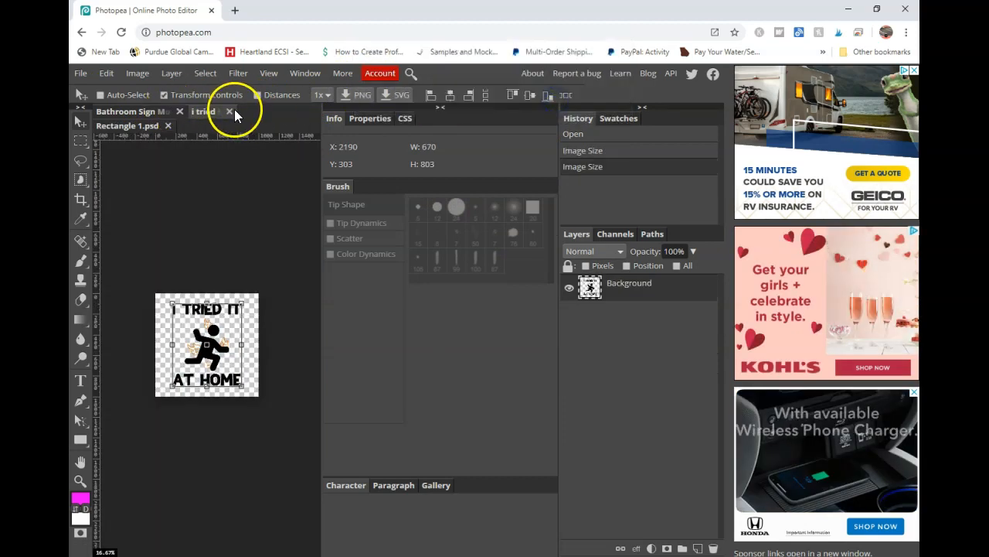
{"action": "left_click", "coordinate": [230, 111]}
{"action": "left_click", "coordinate": [551, 113]}
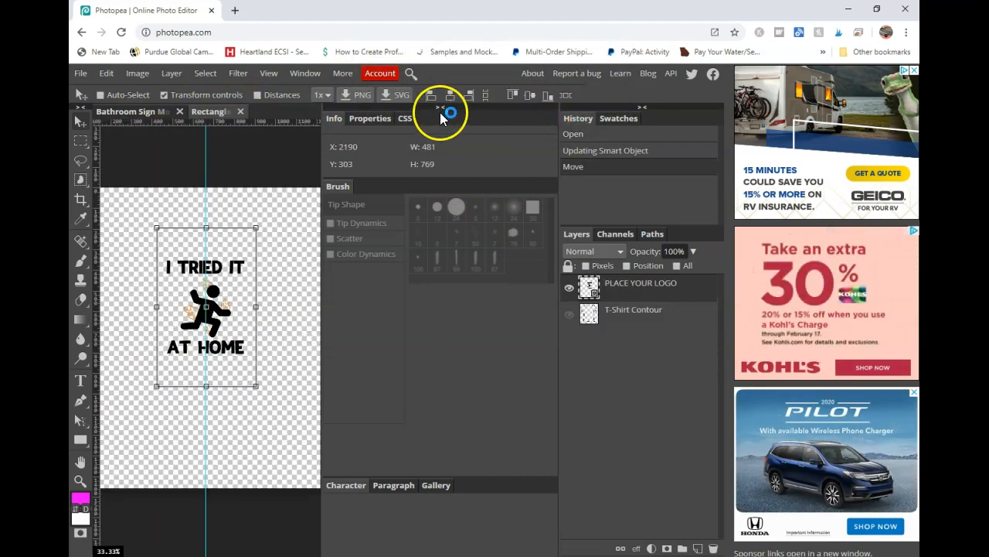
{"action": "left_click", "coordinate": [441, 109]}
{"action": "left_click", "coordinate": [544, 106]}
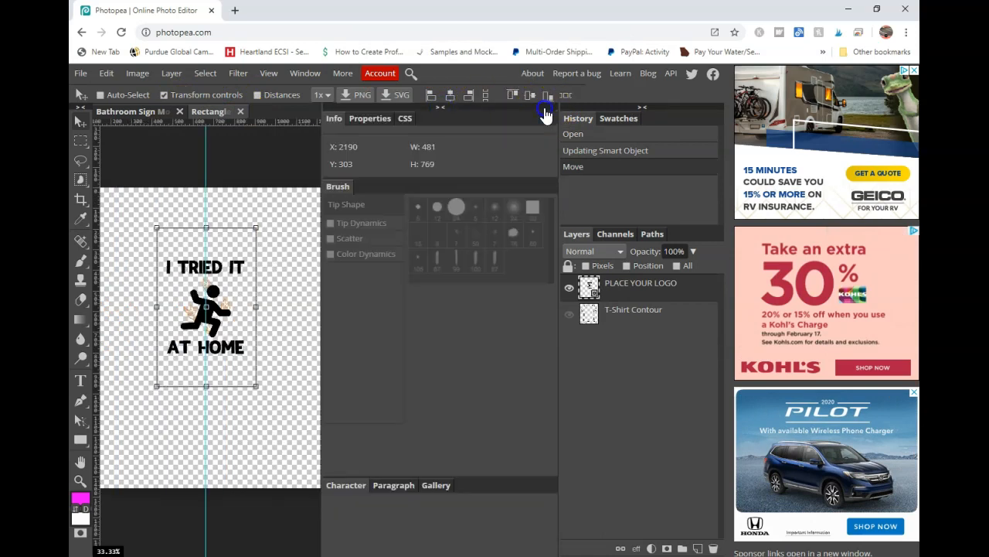
{"action": "left_click", "coordinate": [441, 106]}
{"action": "left_click", "coordinate": [240, 111]}
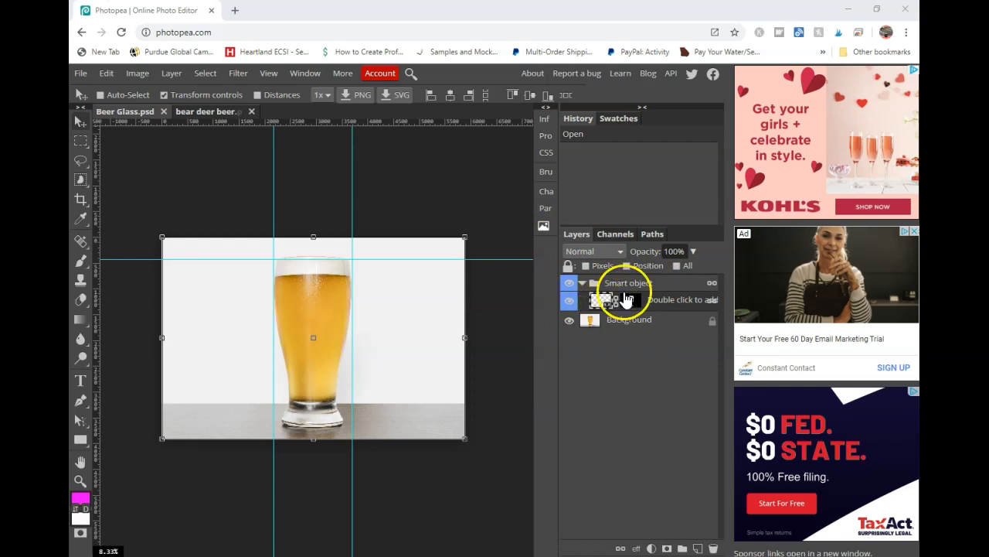
Open the design smart object of Beer Glass.psd and check its image size, keeping the dimensions.
{"action": "double_click", "coordinate": [607, 309]}
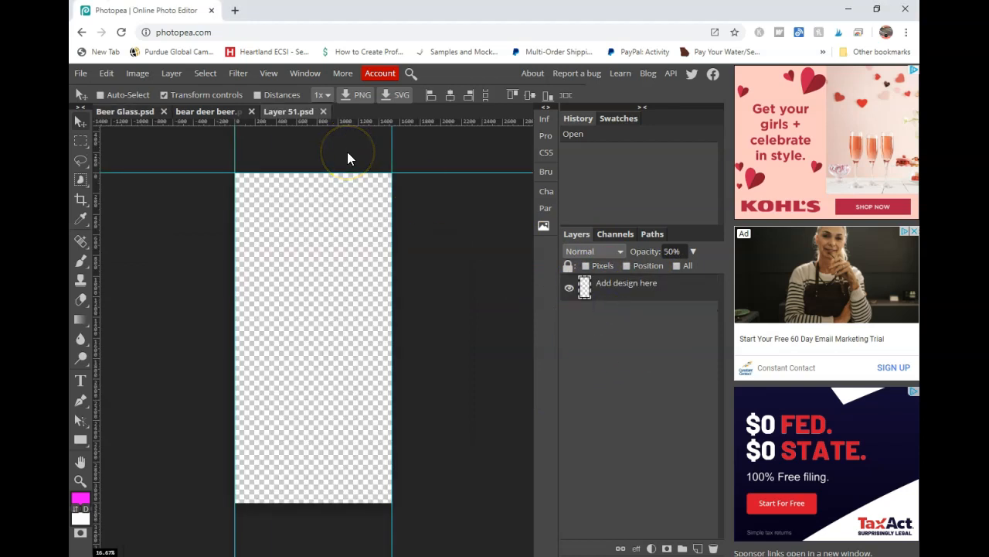
{"action": "key", "text": "ctrl+alt+i"}
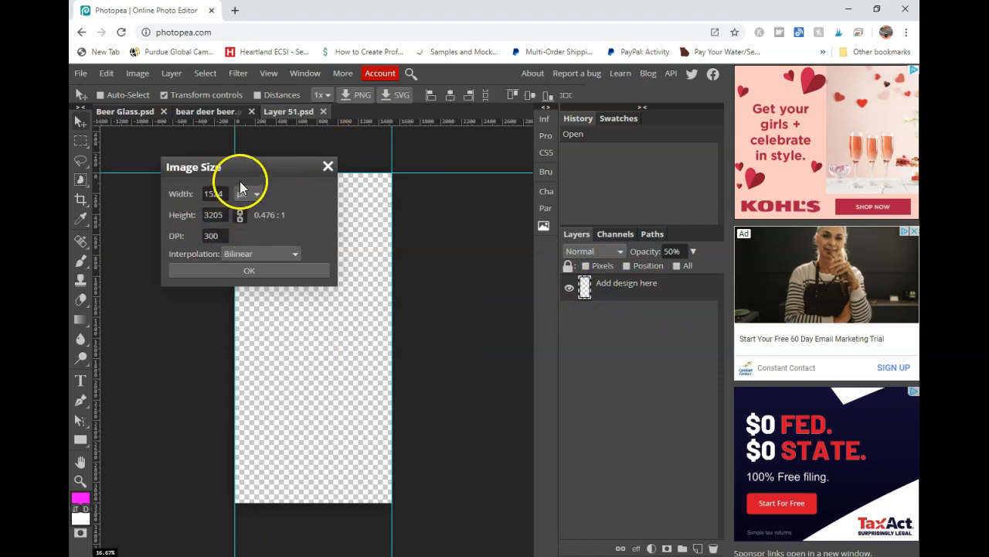
{"action": "left_click", "coordinate": [246, 271]}
Duplicate the bear deer beer design layer into Layer 51.psd and switch to that document.
{"action": "left_click", "coordinate": [208, 112]}
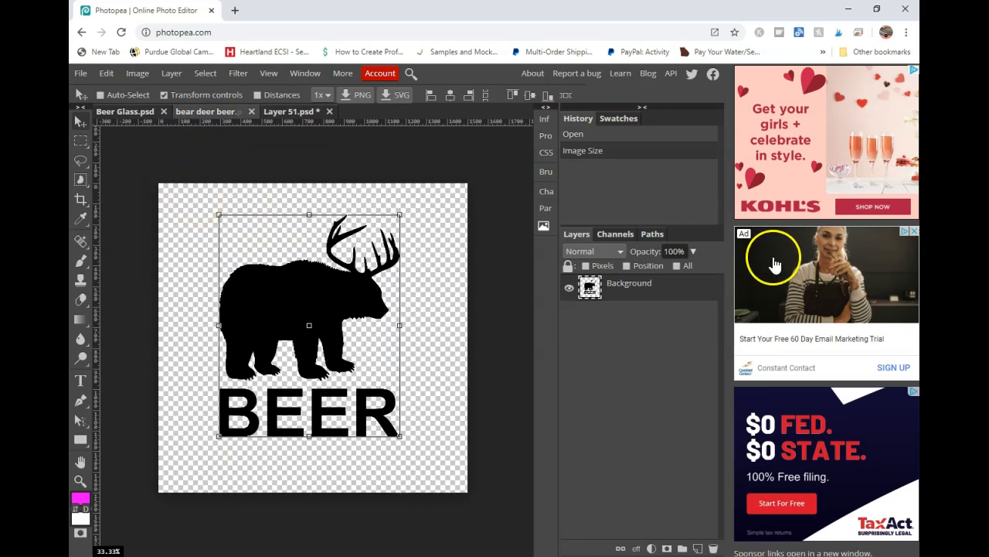
{"action": "right_click", "coordinate": [644, 284]}
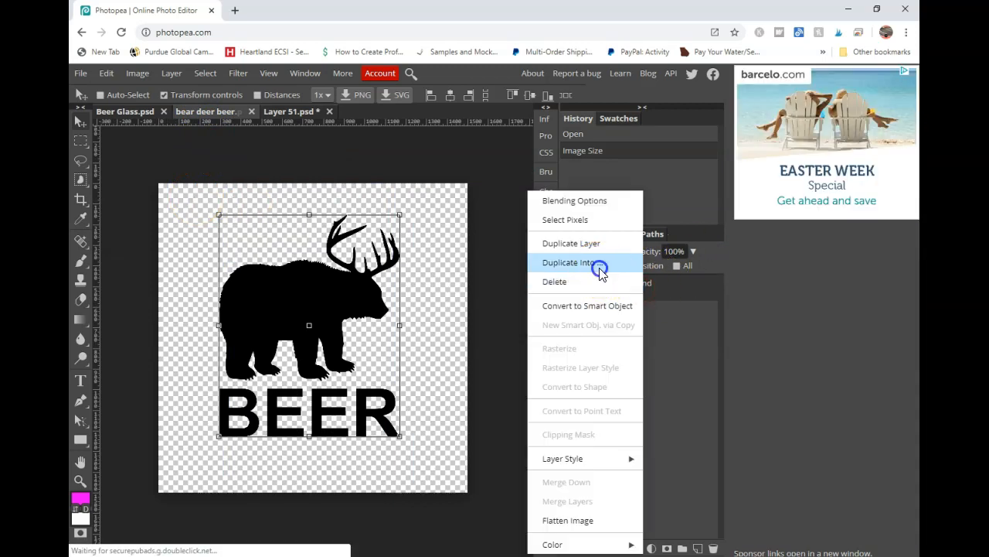
{"action": "left_click", "coordinate": [598, 268]}
{"action": "left_click", "coordinate": [258, 194]}
{"action": "left_click", "coordinate": [255, 231]}
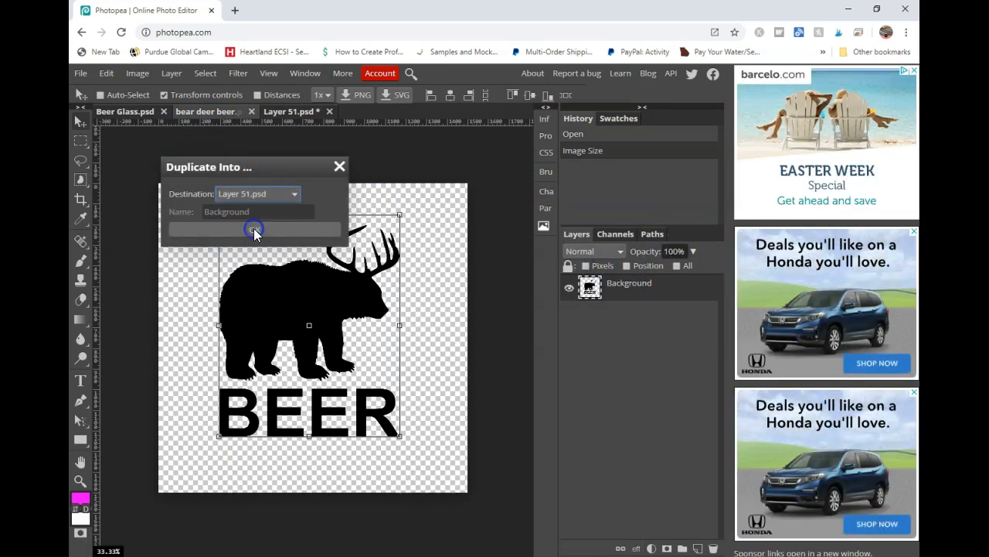
{"action": "left_click", "coordinate": [255, 229]}
{"action": "left_click", "coordinate": [288, 113]}
Center the bear design horizontally in the upper half of Layer 51.psd and save it into the Beer Glass mockup.
{"action": "left_click_drag", "start_coordinate": [433, 294], "coordinate": [436, 345]}
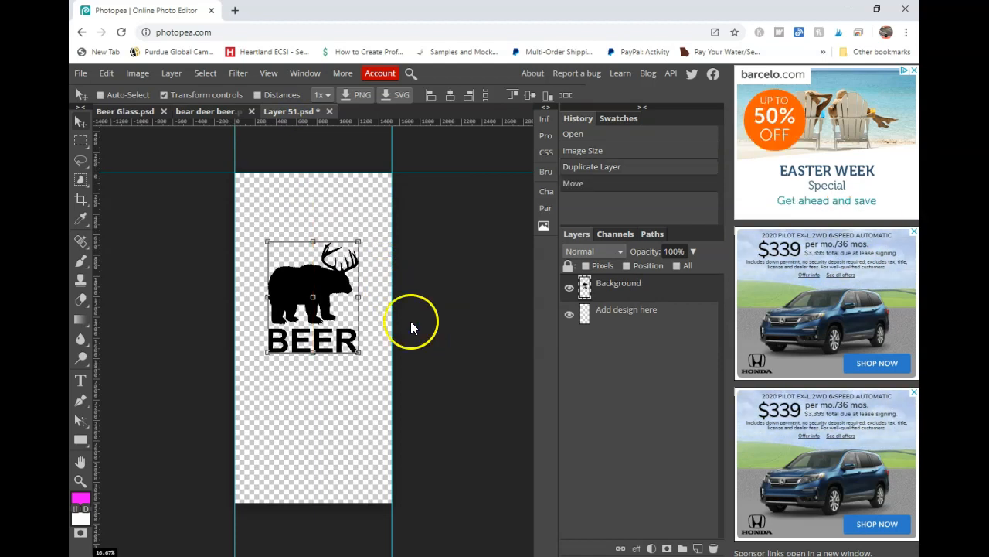
{"action": "key", "text": "ctrl+s"}
{"action": "left_click", "coordinate": [124, 112]}
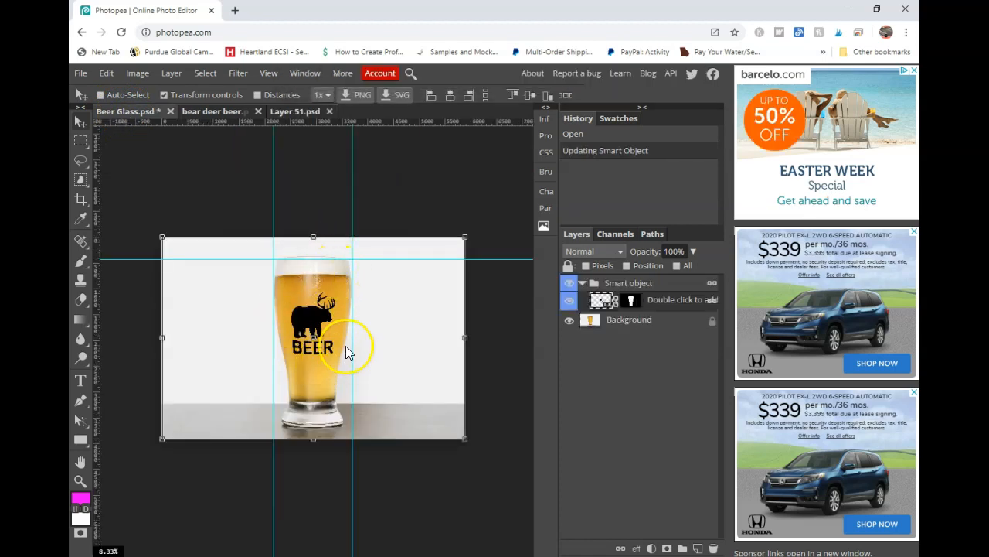
Inspect the design on the beer glass and export the mockup as a JPG.
{"action": "scroll", "coordinate": [345, 352], "scroll_direction": "up", "scroll_amount": 3}
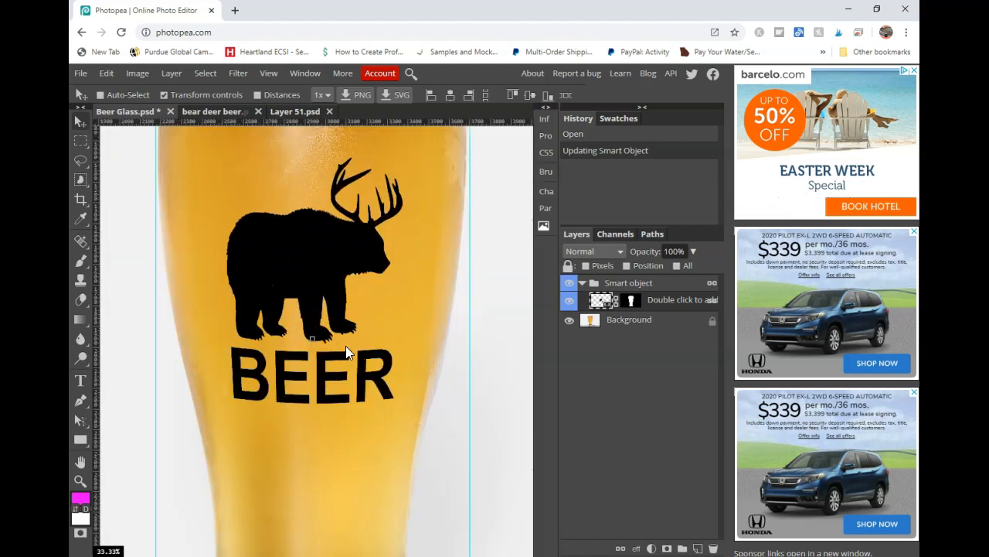
{"action": "scroll", "coordinate": [345, 352], "scroll_direction": "down", "scroll_amount": 3}
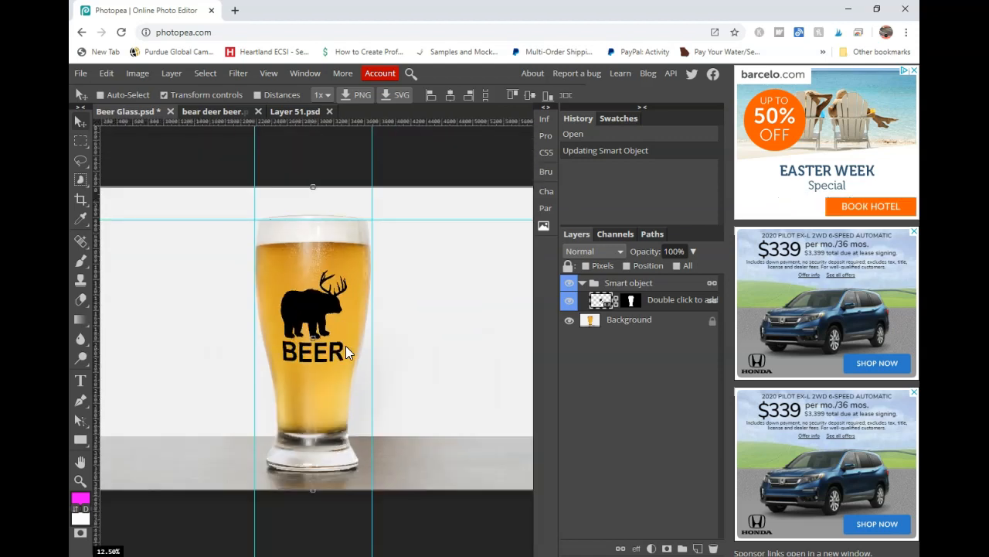
{"action": "scroll", "coordinate": [345, 352], "scroll_direction": "up", "scroll_amount": 4}
{"action": "scroll", "coordinate": [345, 352], "scroll_direction": "down", "scroll_amount": 4}
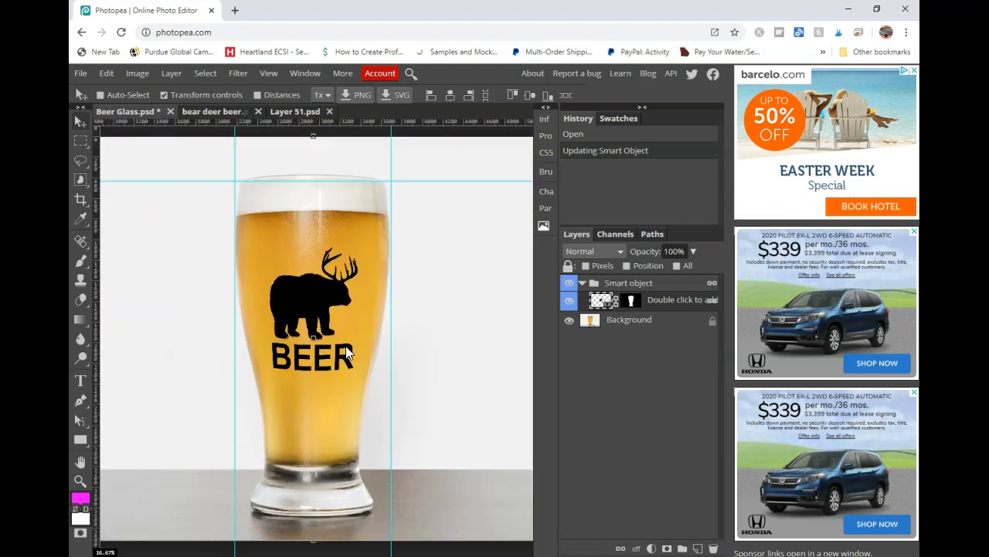
{"action": "scroll", "coordinate": [345, 351], "scroll_direction": "down", "scroll_amount": 1}
{"action": "scroll", "coordinate": [346, 351], "scroll_direction": "up", "scroll_amount": 2}
{"action": "left_click", "coordinate": [80, 73]}
{"action": "mouse_move", "coordinate": [101, 254]}
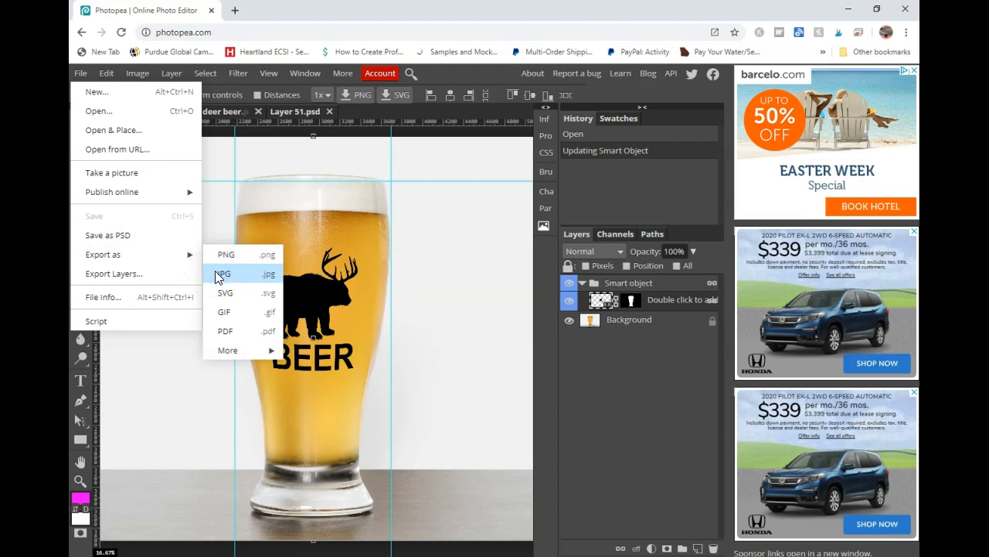
{"action": "left_click", "coordinate": [222, 273]}
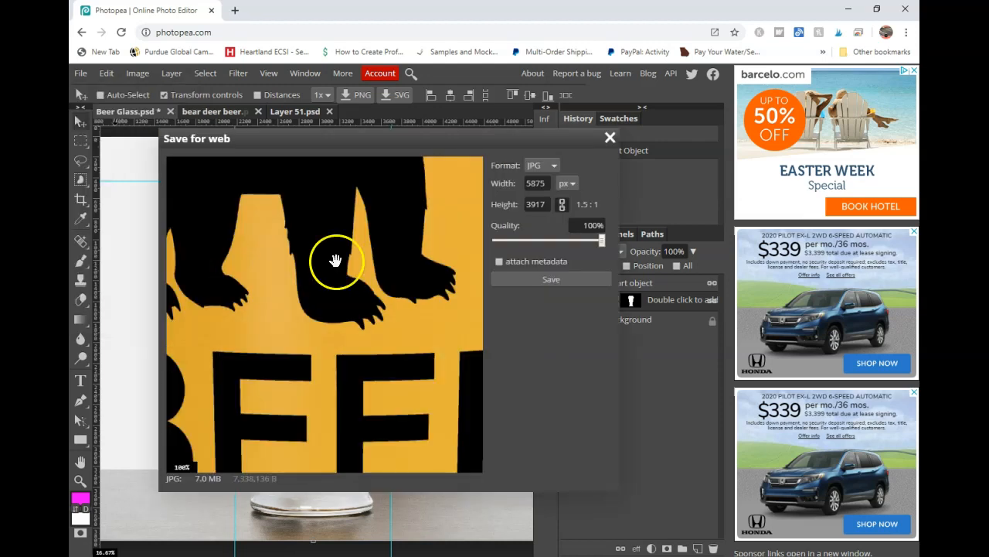
{"action": "mouse_move", "coordinate": [415, 338]}
{"action": "left_mouse_down"}
{"action": "mouse_move", "coordinate": [416, 386]}
{"action": "mouse_move", "coordinate": [274, 364]}
{"action": "mouse_move", "coordinate": [323, 341]}
{"action": "mouse_move", "coordinate": [420, 336]}
{"action": "left_mouse_up"}
{"action": "left_click", "coordinate": [554, 280]}
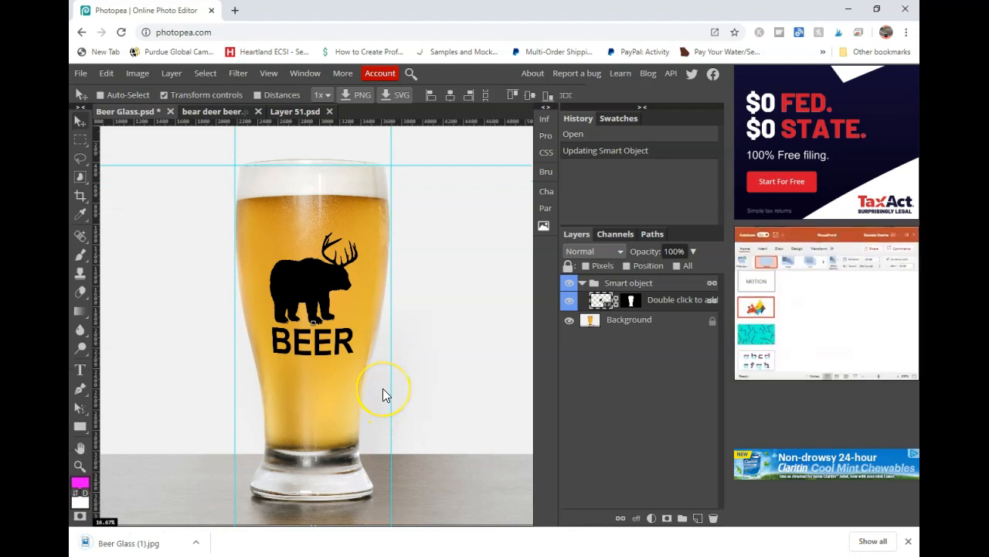
Open the exported Beer Glass (1).jpg in Photos and examine the bear artwork and BEER lettering up close.
{"action": "left_click", "coordinate": [124, 543]}
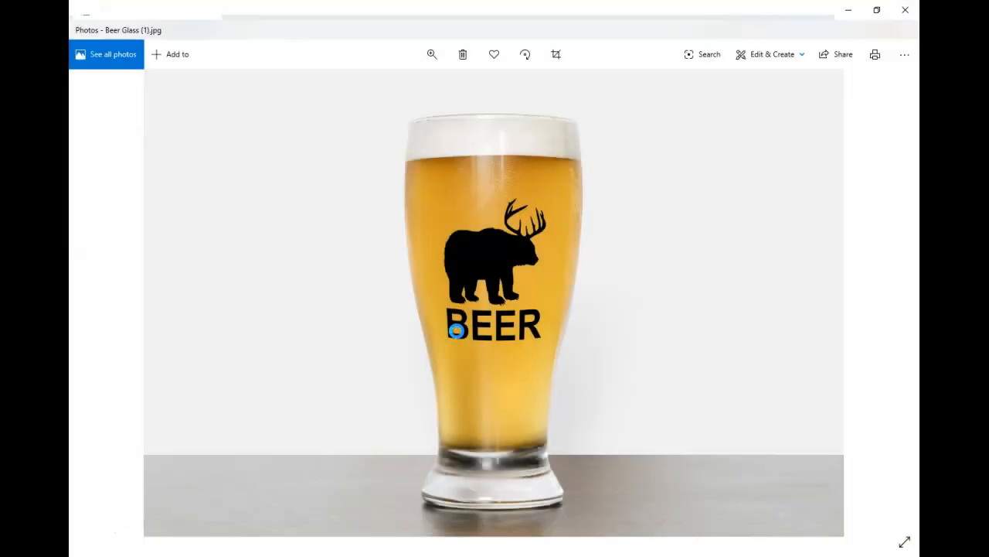
{"action": "scroll", "coordinate": [523, 296], "scroll_direction": "up", "scroll_amount": 5}
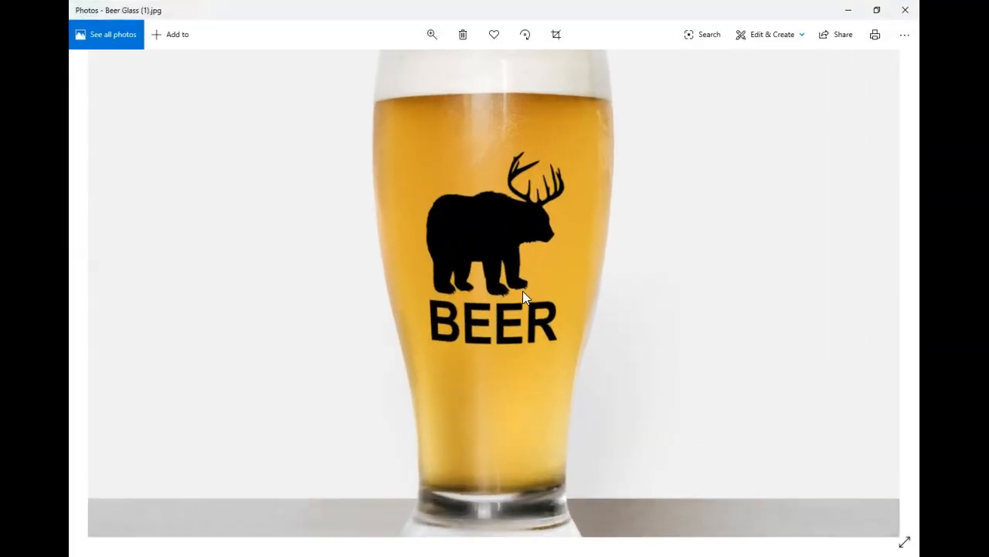
{"action": "scroll", "coordinate": [523, 296], "scroll_direction": "up", "scroll_amount": 2}
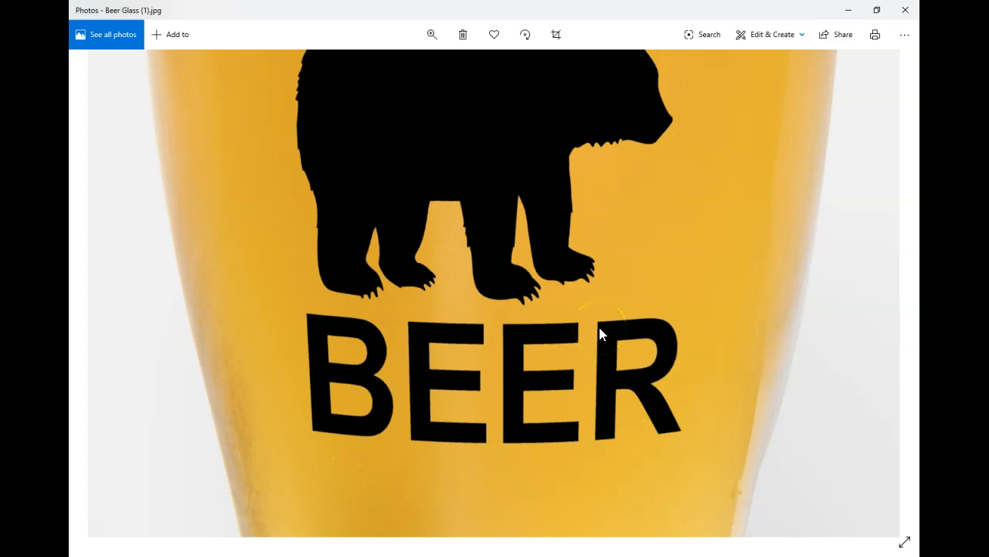
{"action": "scroll", "coordinate": [517, 340], "scroll_direction": "down", "scroll_amount": 2}
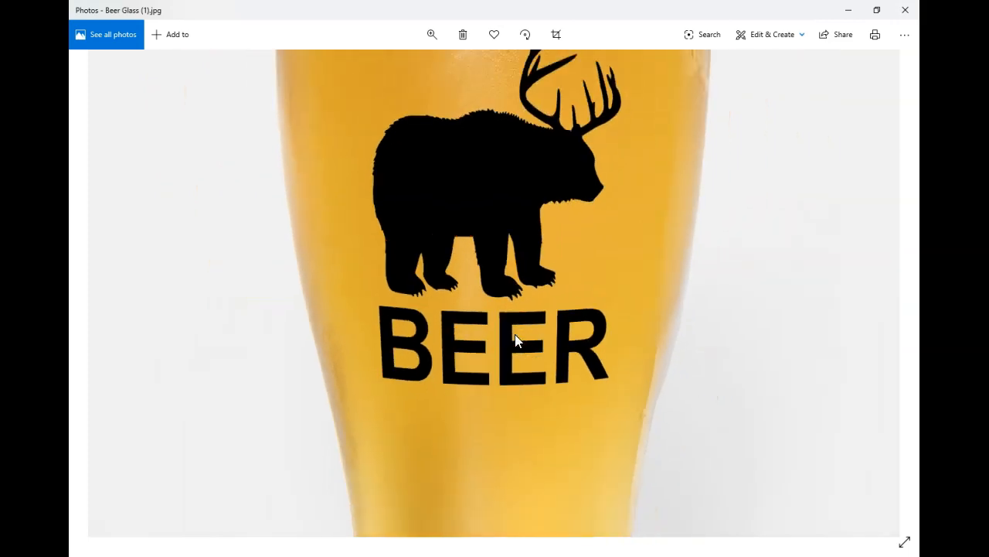
{"action": "scroll", "coordinate": [517, 340], "scroll_direction": "down", "scroll_amount": 1}
{"action": "scroll", "coordinate": [517, 340], "scroll_direction": "down", "scroll_amount": 1}
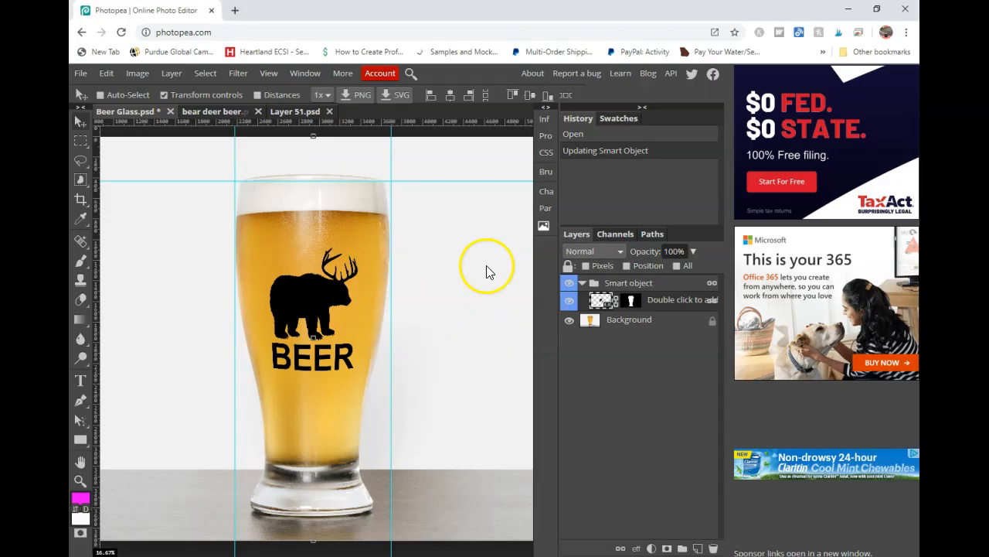
Duplicate the Background layer of the bear deer beer document into Beer Glass.psd.
{"action": "left_click", "coordinate": [214, 111]}
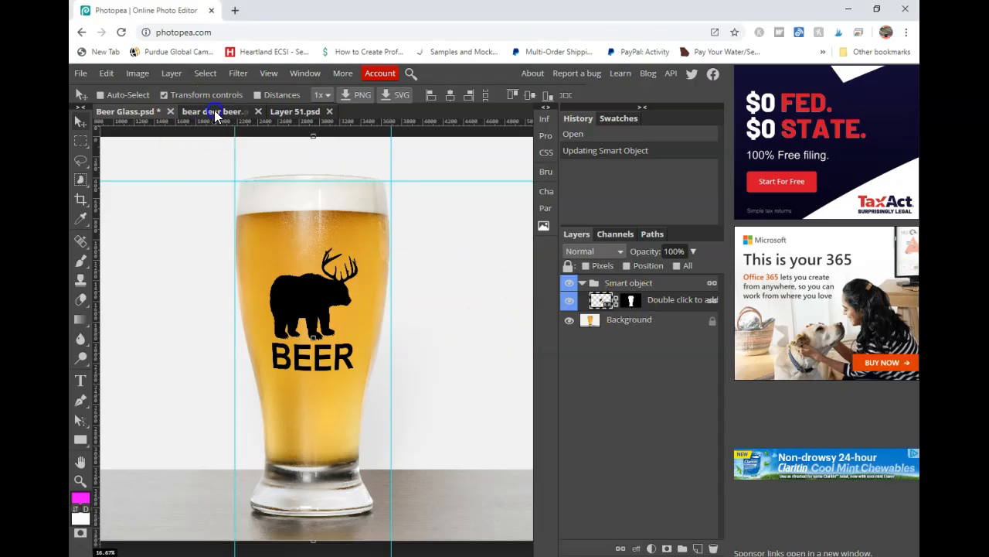
{"action": "right_click", "coordinate": [641, 292]}
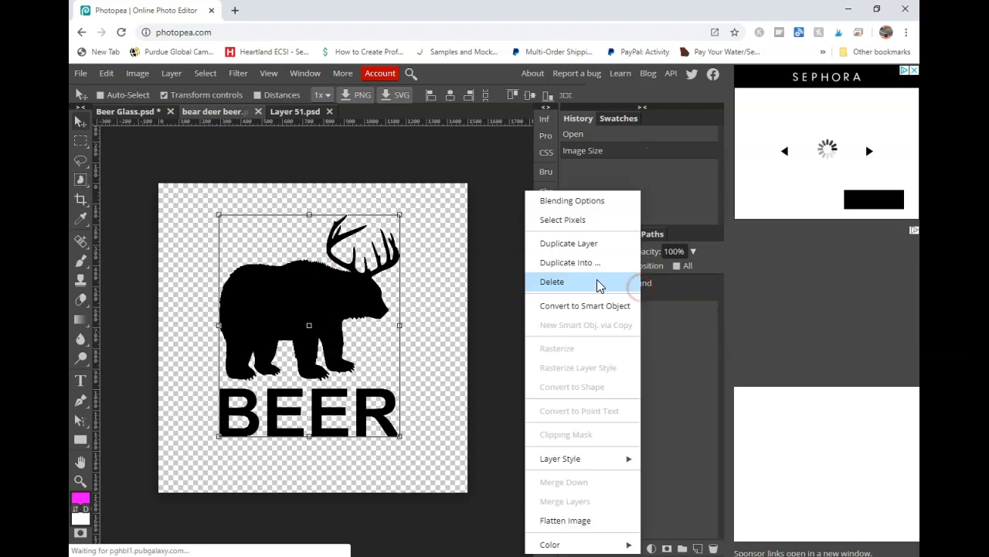
{"action": "left_click", "coordinate": [573, 263]}
{"action": "left_click", "coordinate": [250, 199]}
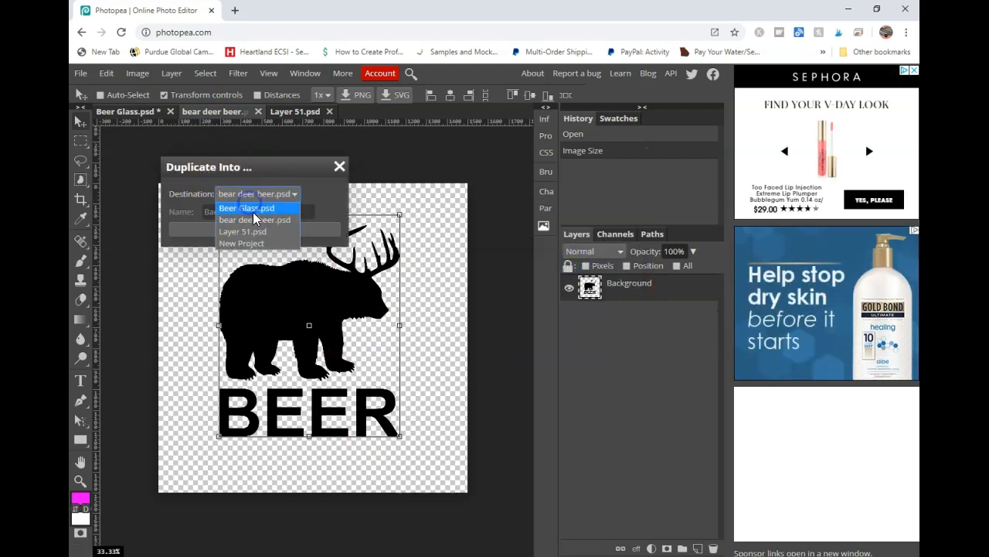
{"action": "left_click", "coordinate": [254, 212]}
{"action": "left_click", "coordinate": [254, 228]}
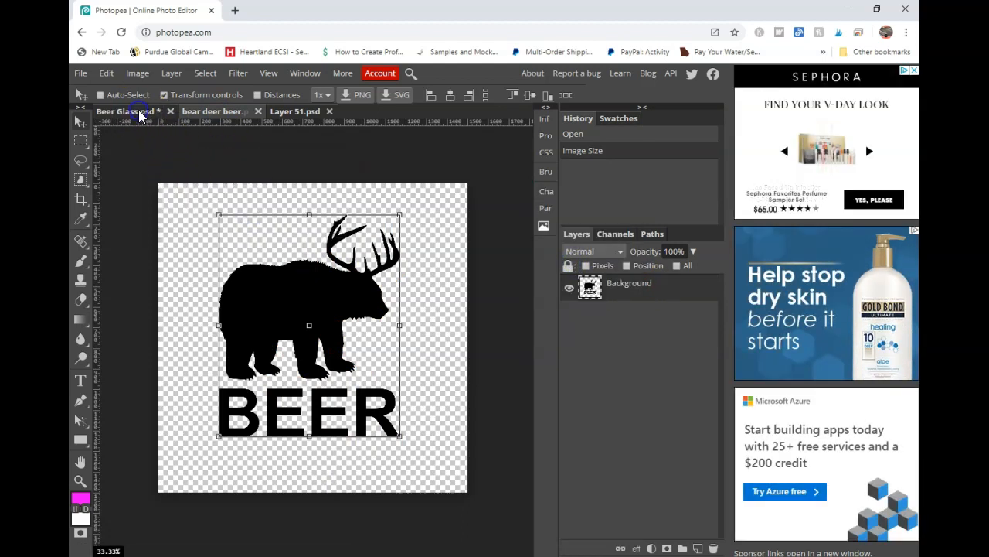
In Beer Glass.psd, move the duplicated flat design over the bear on the glass and hide the smart object design layer.
{"action": "left_click", "coordinate": [141, 116]}
{"action": "left_click_drag", "start_coordinate": [159, 210], "coordinate": [414, 320]}
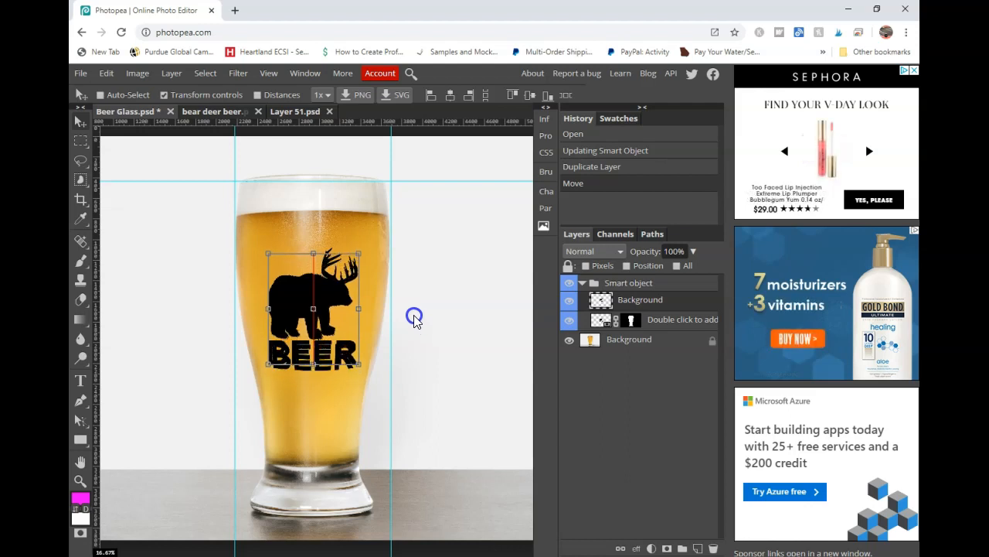
{"action": "left_click", "coordinate": [569, 319]}
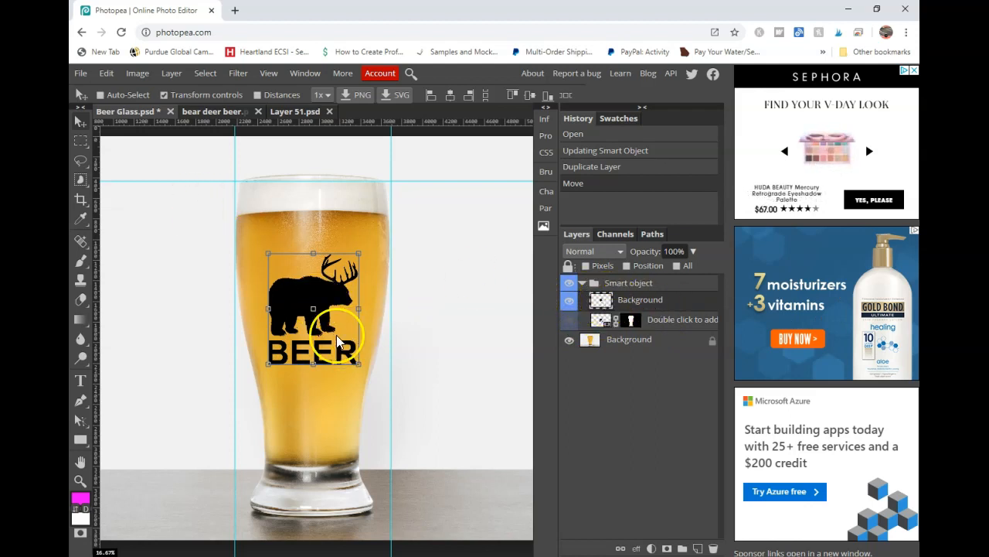
Export the Beer Glass mockup with the flat design as a JPG at 100% quality.
{"action": "left_click", "coordinate": [81, 73]}
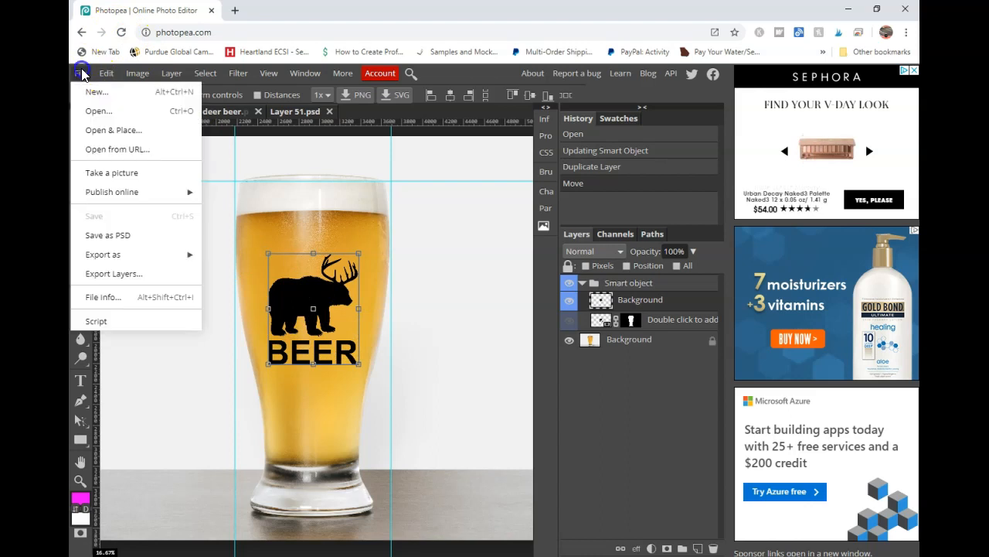
{"action": "mouse_move", "coordinate": [150, 256]}
{"action": "left_click", "coordinate": [229, 276]}
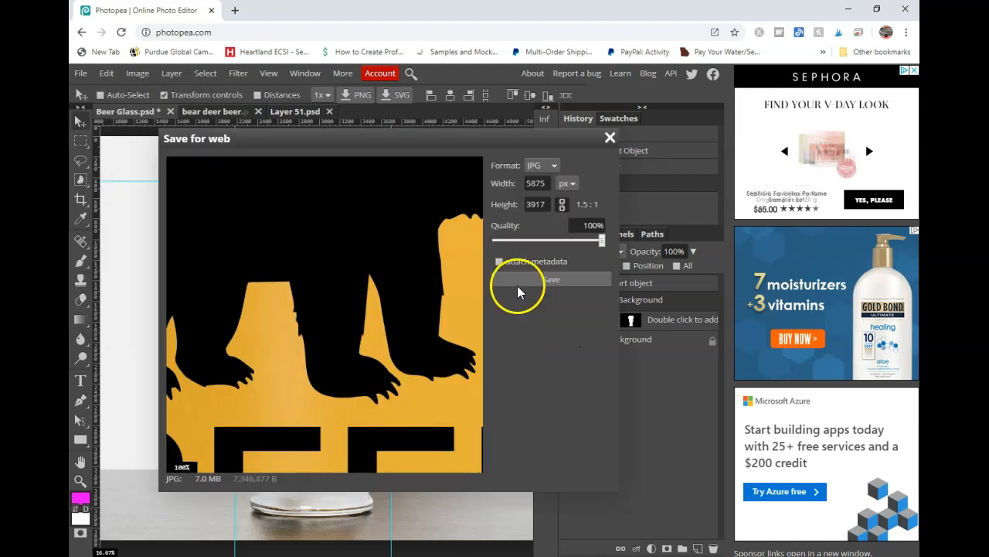
{"action": "left_click", "coordinate": [524, 283]}
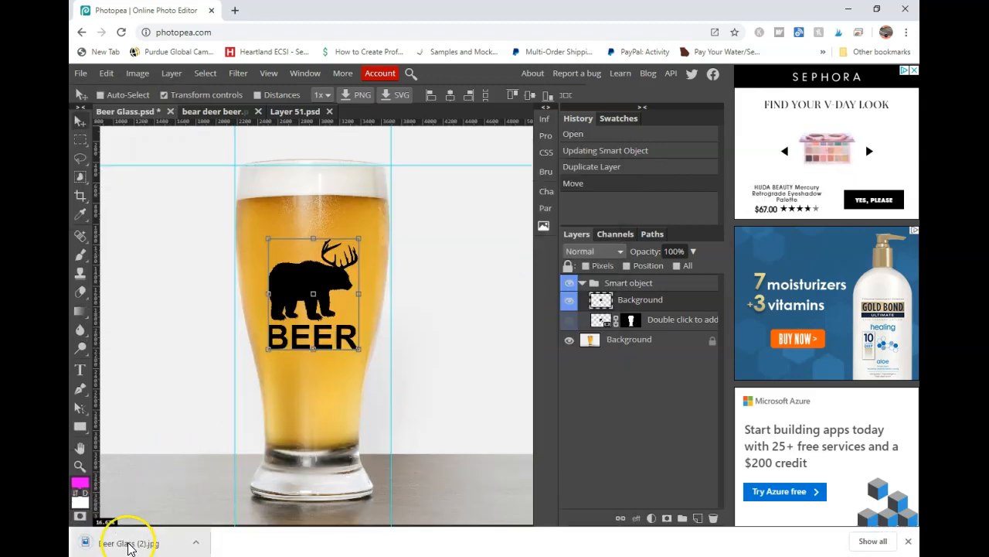
Open Beer Glass (2).jpg, close an extra Photos window and bring up Beer Glass (1).jpg to compare the two exports.
{"action": "left_click", "coordinate": [128, 545]}
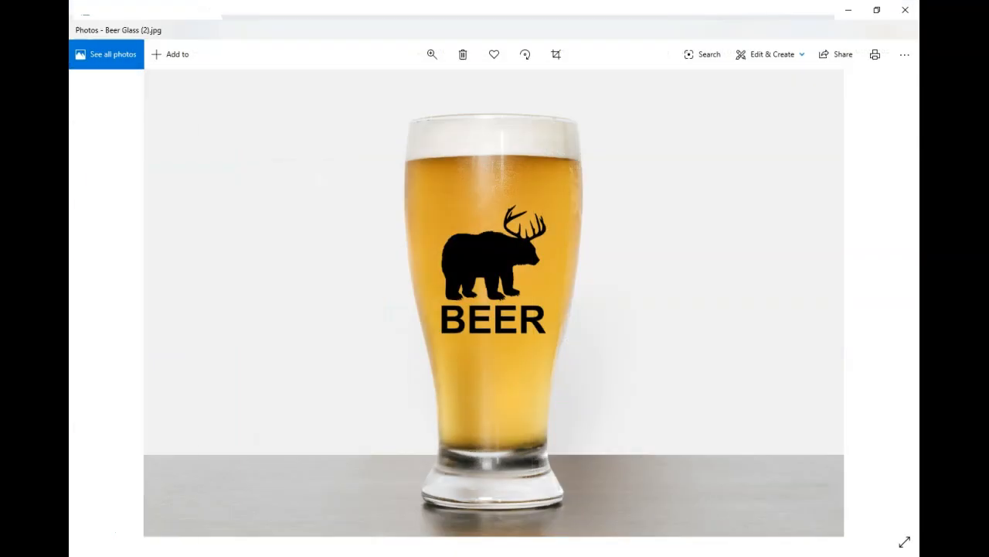
{"action": "mouse_move", "coordinate": [58, 348]}
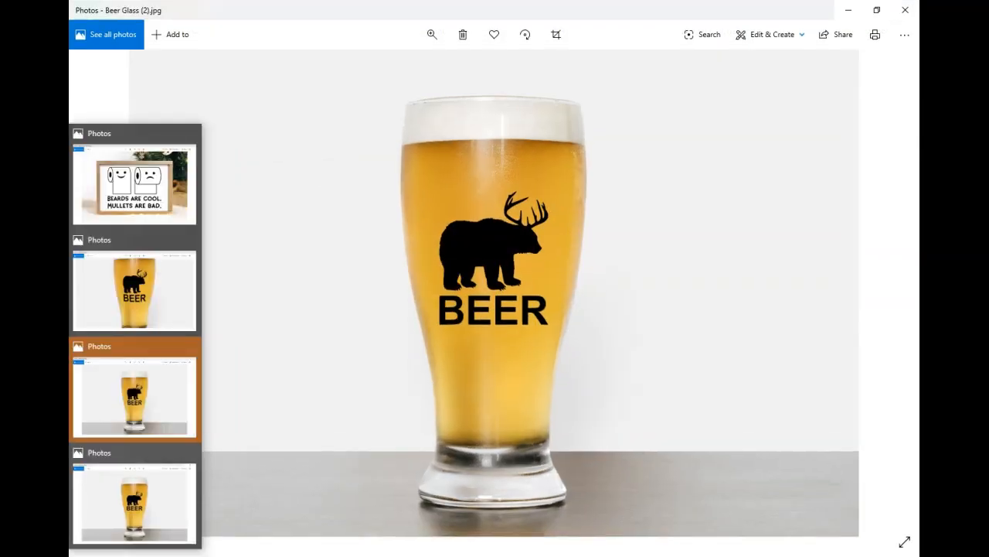
{"action": "left_click", "coordinate": [129, 378]}
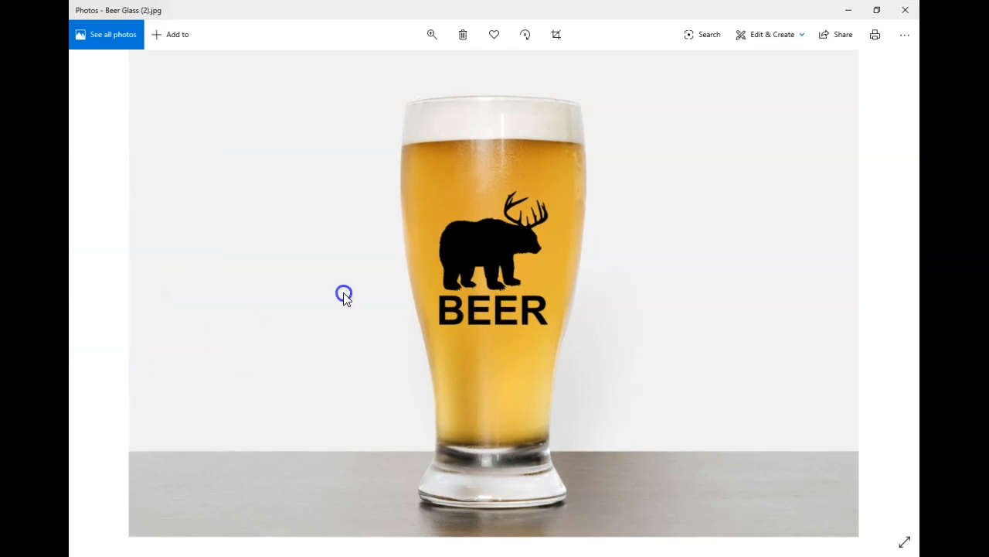
{"action": "mouse_move", "coordinate": [58, 348]}
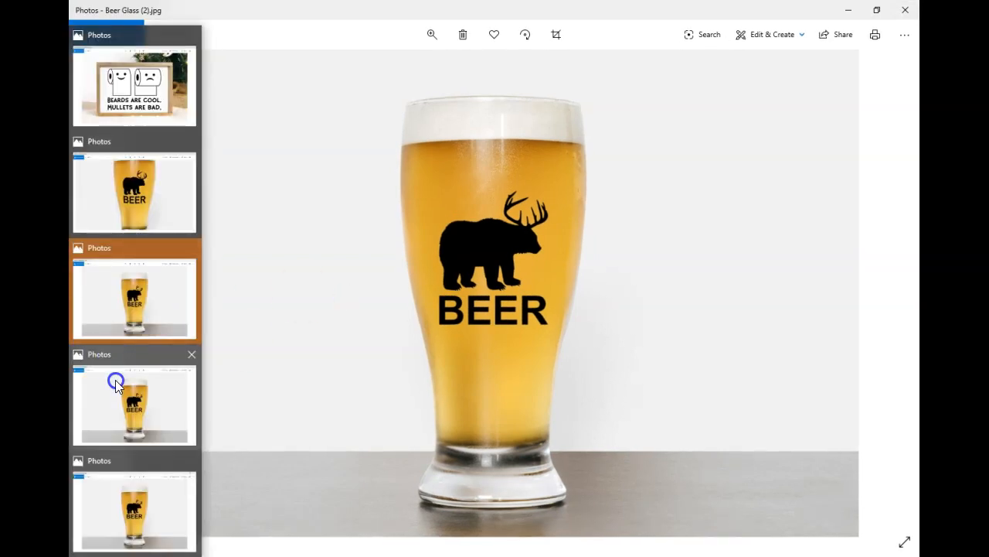
{"action": "left_click", "coordinate": [115, 379]}
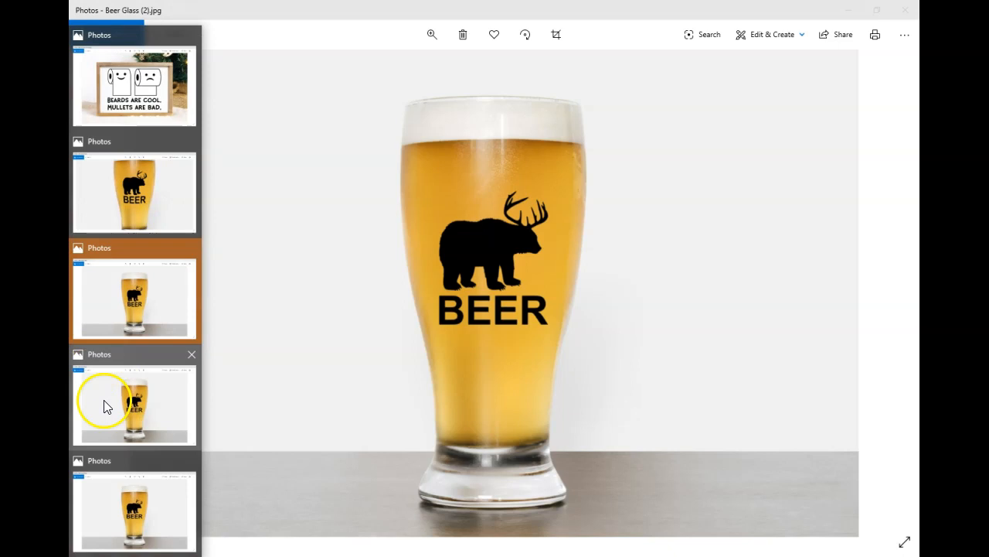
{"action": "left_click", "coordinate": [133, 476]}
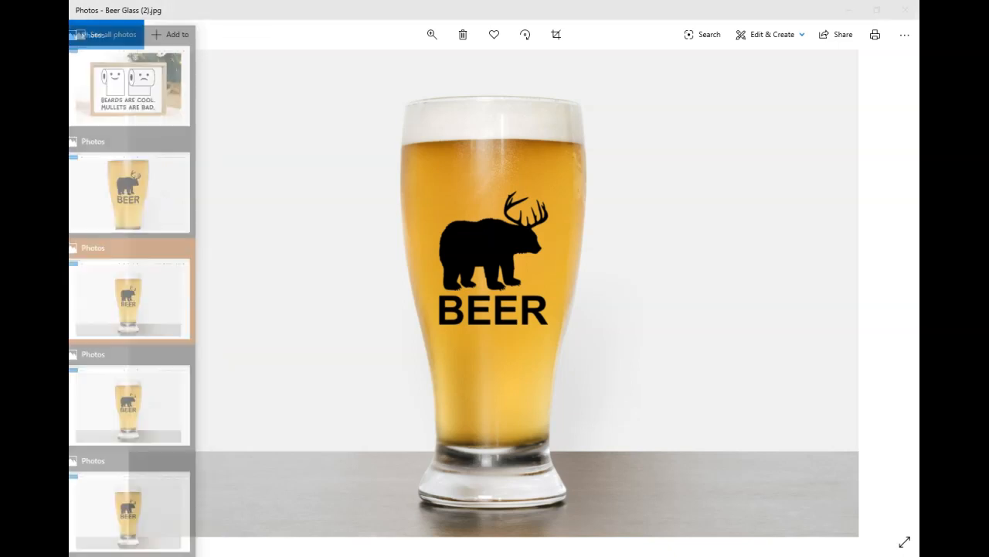
{"action": "left_click", "coordinate": [103, 304]}
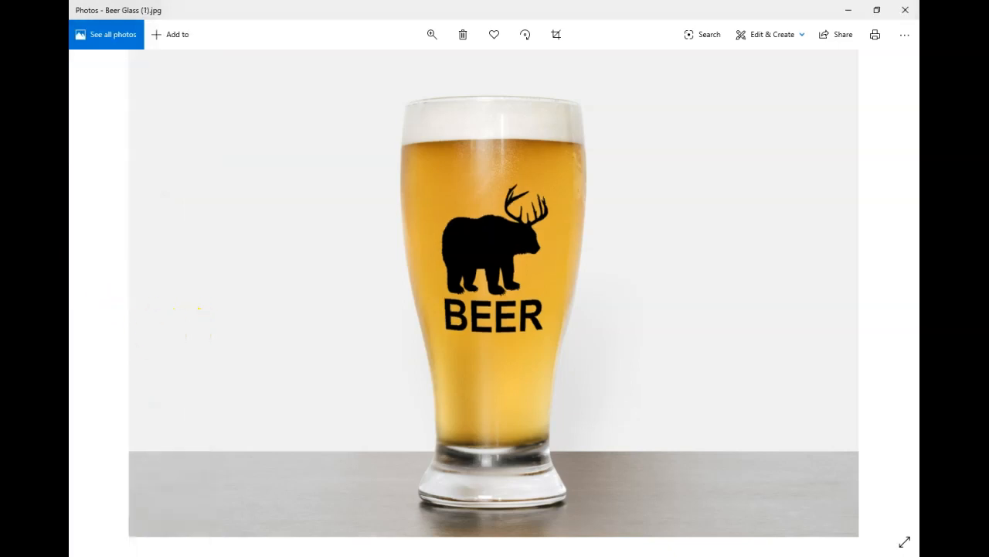
{"action": "mouse_move", "coordinate": [58, 348]}
{"action": "left_click", "coordinate": [191, 459]}
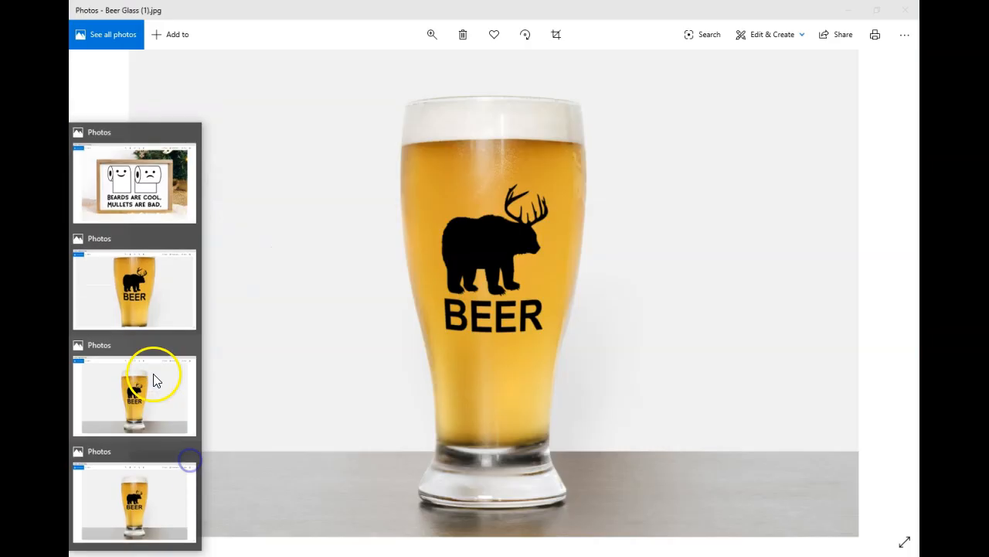
{"action": "left_click", "coordinate": [130, 396]}
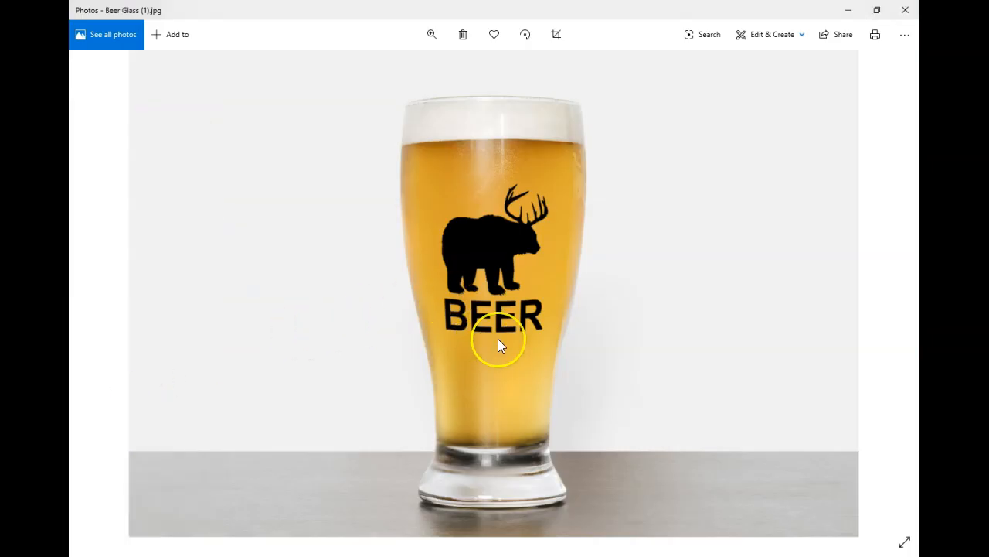
Arrange the Beer Glass (1).jpg and Beer Glass (2).jpg windows side by side.
{"action": "key", "text": "alt+Tab"}
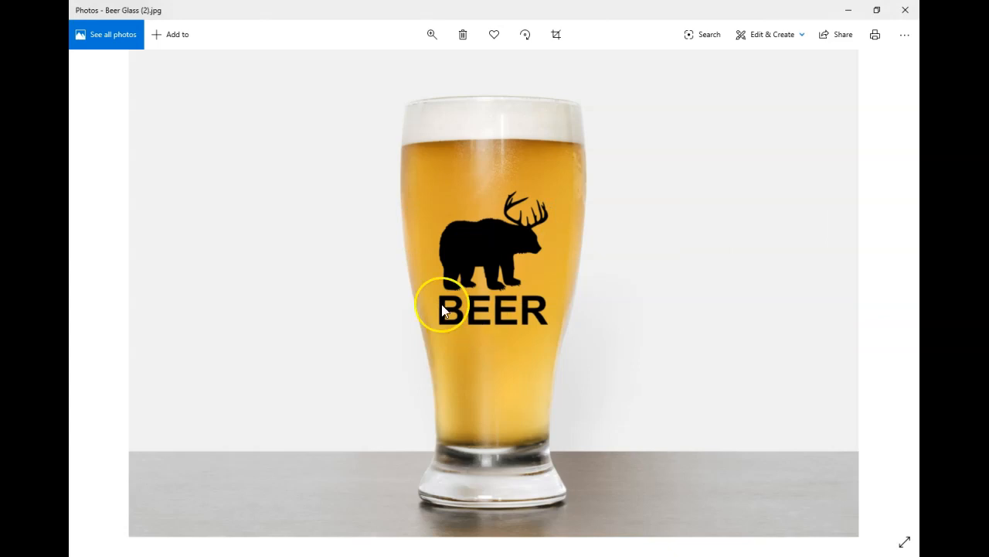
{"action": "left_click_drag", "start_coordinate": [309, 11], "coordinate": [917, 84]}
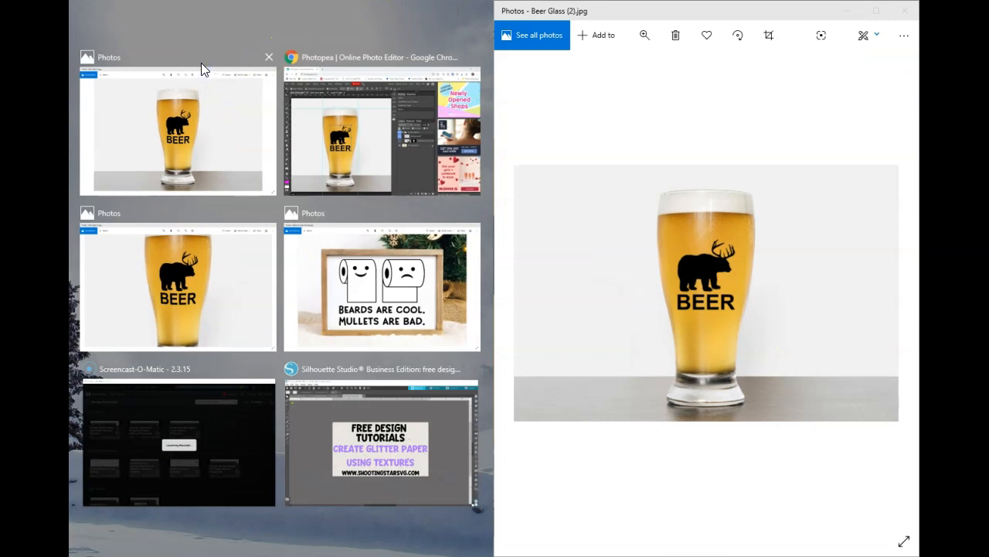
{"action": "left_click", "coordinate": [200, 110]}
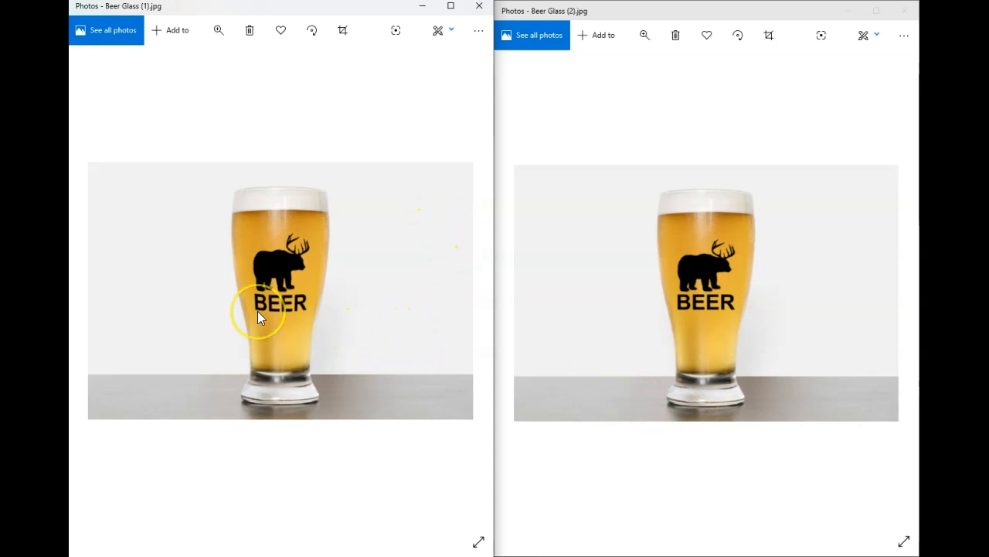
Compare the curve of the BEER lettering up close in both exported beer glass images.
{"action": "scroll", "coordinate": [258, 317], "scroll_direction": "up", "scroll_amount": 5}
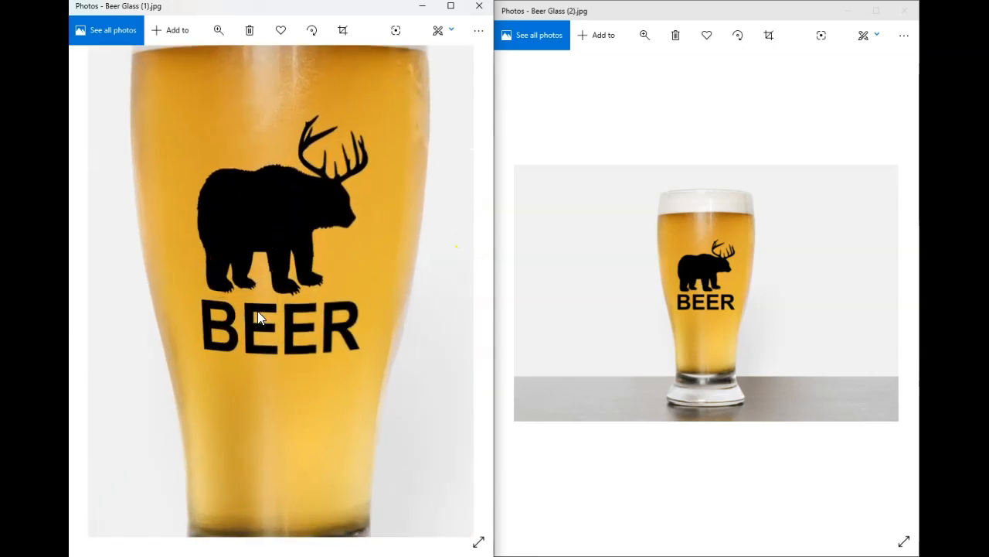
{"action": "scroll", "coordinate": [258, 311], "scroll_direction": "up", "scroll_amount": 2}
{"action": "scroll", "coordinate": [257, 311], "scroll_direction": "down", "scroll_amount": 2}
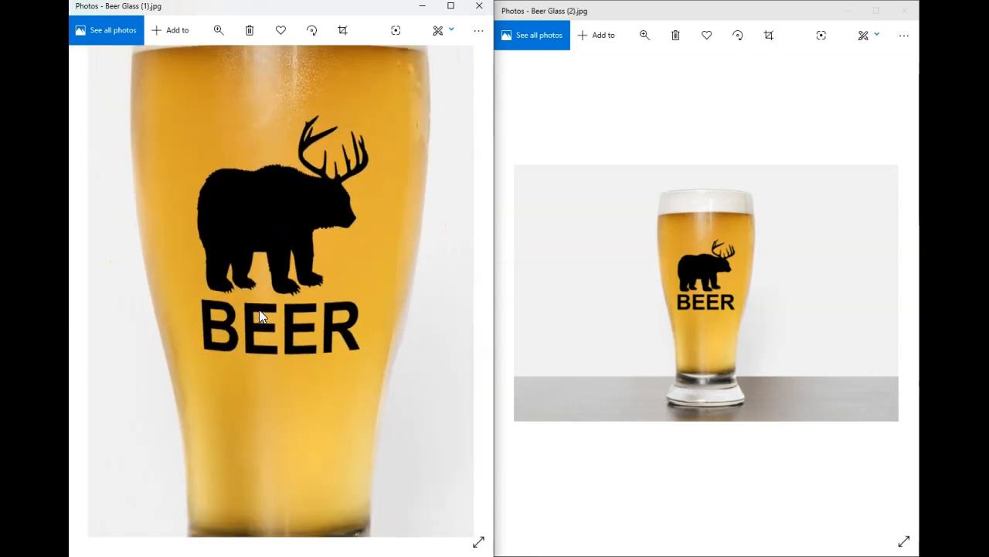
{"action": "left_click", "coordinate": [714, 299]}
{"action": "scroll", "coordinate": [714, 300], "scroll_direction": "up", "scroll_amount": 5}
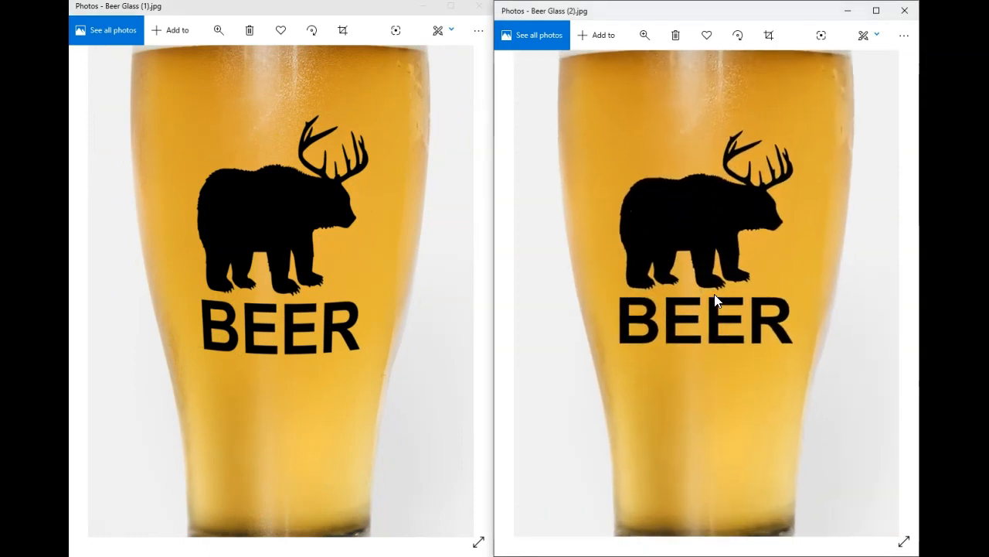
{"action": "scroll", "coordinate": [714, 300], "scroll_direction": "up", "scroll_amount": 2}
{"action": "scroll", "coordinate": [715, 300], "scroll_direction": "down", "scroll_amount": 2}
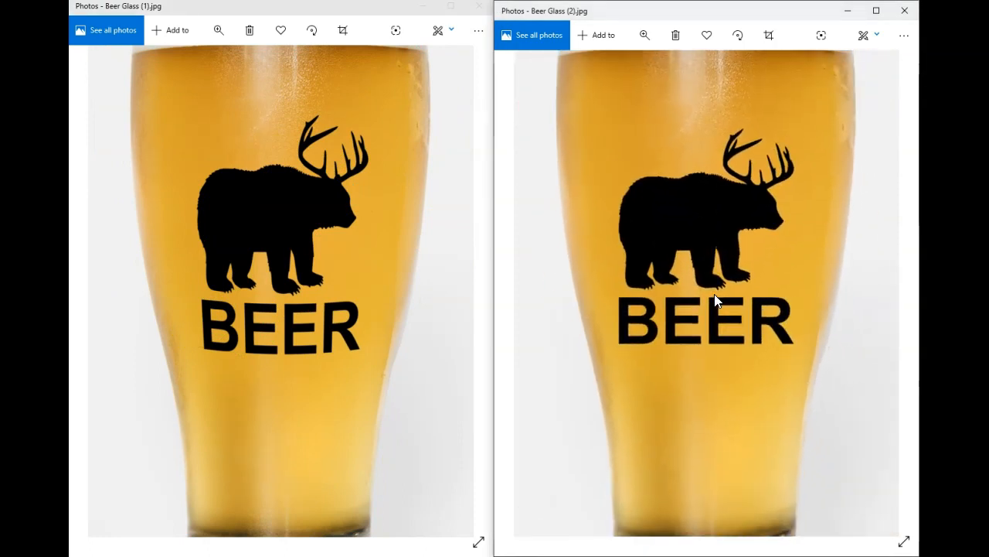
{"action": "left_click", "coordinate": [331, 344]}
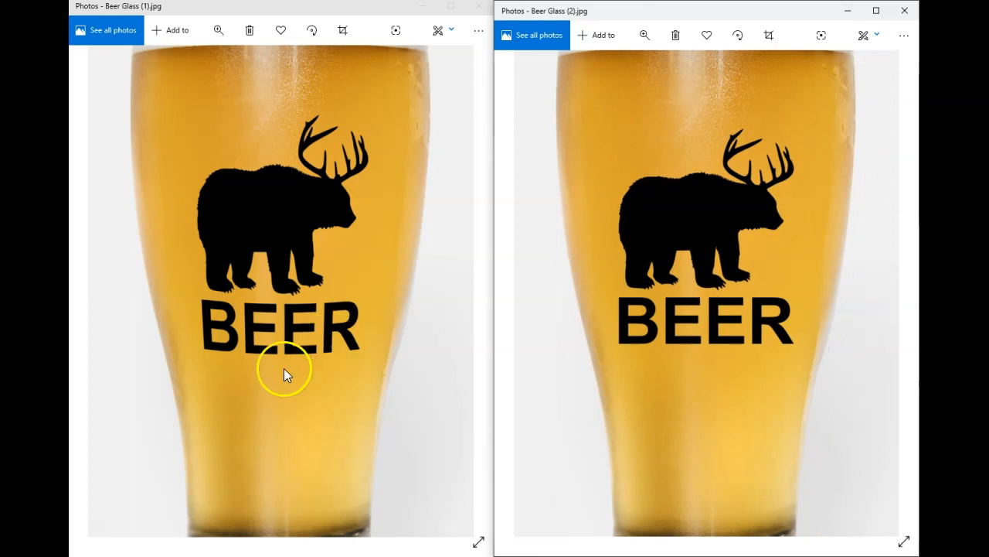